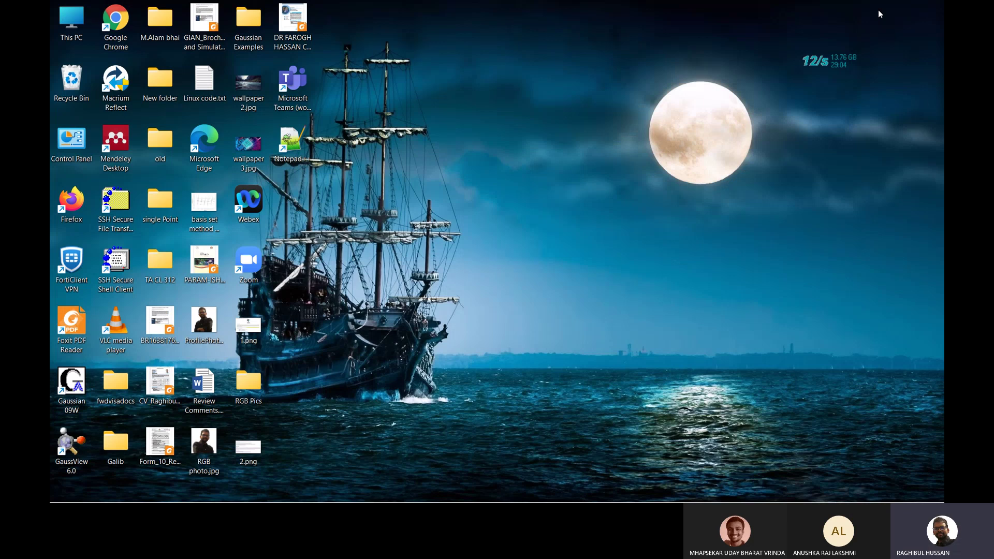
Step: Open SSH Secure Shell Client from the desktop and move its window clear of the desktop shortcuts
{"action": "left_click", "coordinate": [378, 279]}
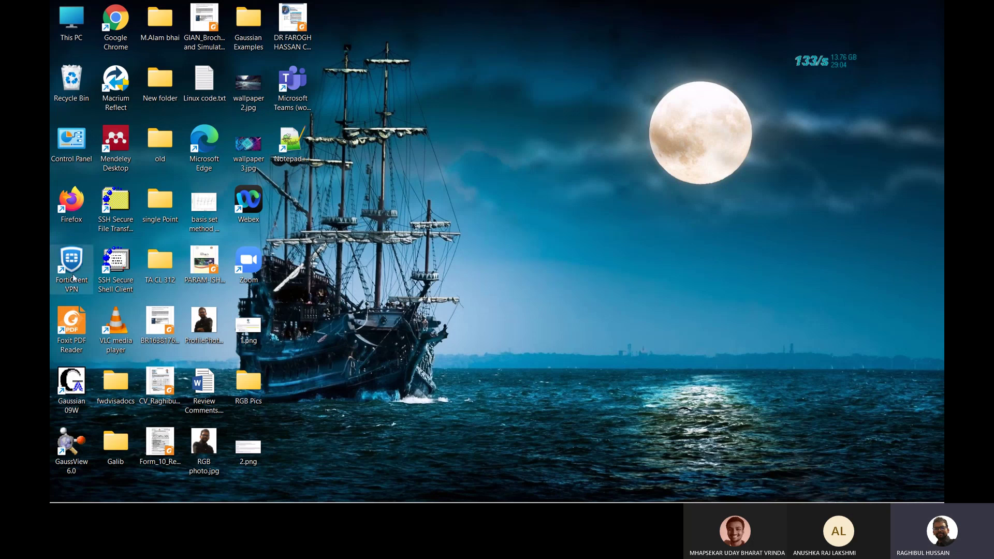
{"action": "double_click", "coordinate": [124, 269]}
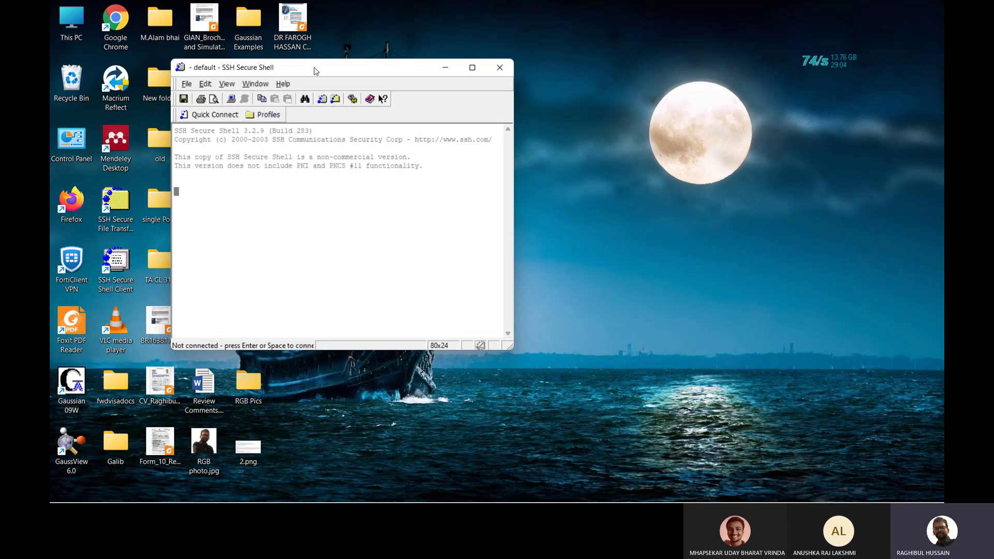
{"action": "left_click_drag", "start_coordinate": [314, 69], "coordinate": [389, 59]}
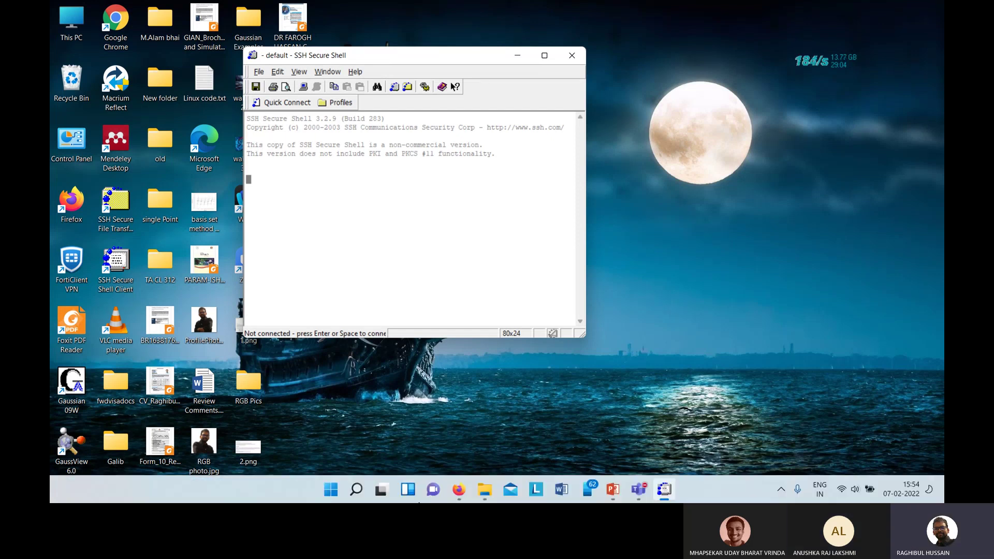
Step: Switch to Firefox and find SSH Secure Shell 3.2 among the Utility Softwares in the IITG Software Repository, then return to the SSH client
{"action": "left_click", "coordinate": [459, 496]}
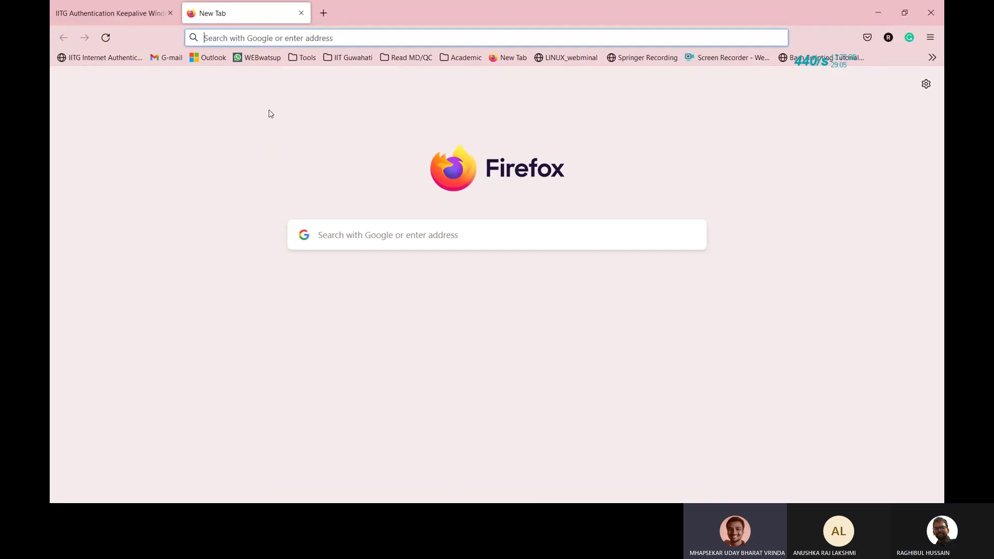
{"action": "left_click", "coordinate": [347, 57]}
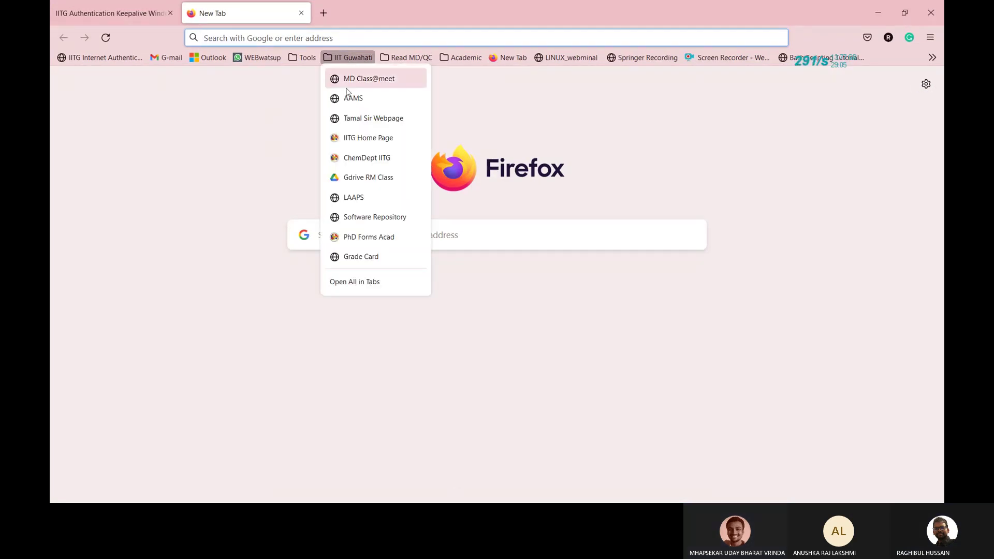
{"action": "left_click", "coordinate": [367, 217]}
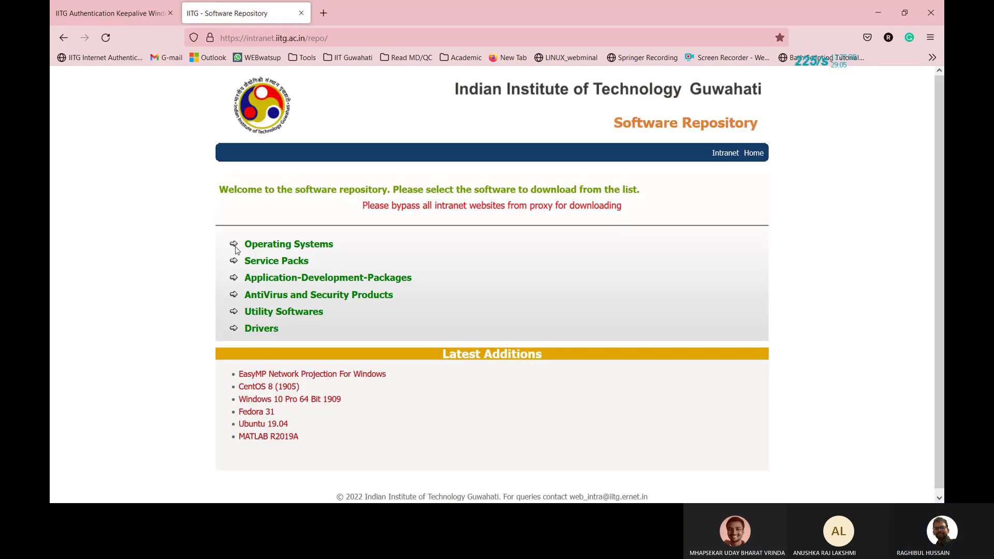
{"action": "left_click", "coordinate": [289, 312]}
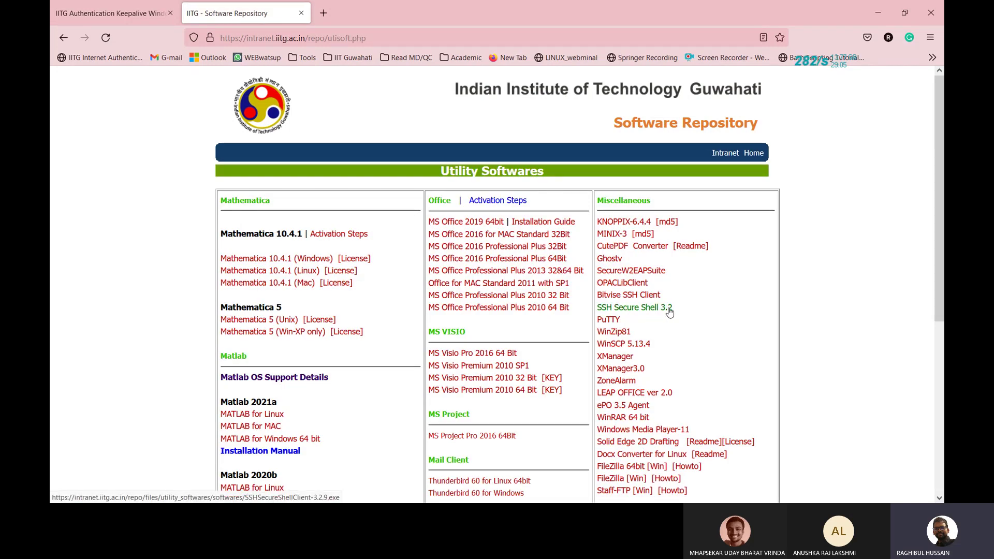
{"action": "left_click", "coordinate": [875, 15]}
Step: Add a new SSH connection profile named with the account holder's first name
{"action": "left_click", "coordinate": [341, 103]}
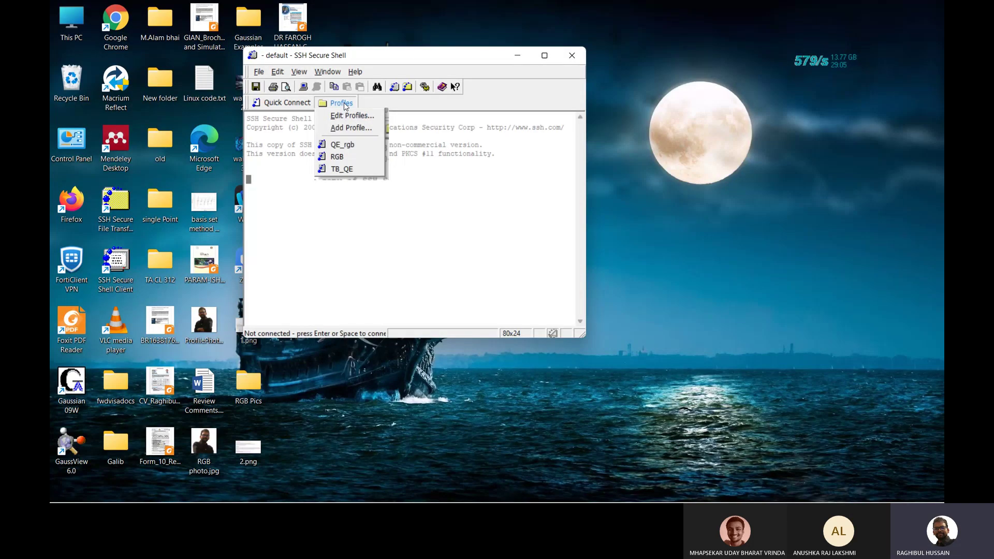
{"action": "left_click", "coordinate": [351, 127]}
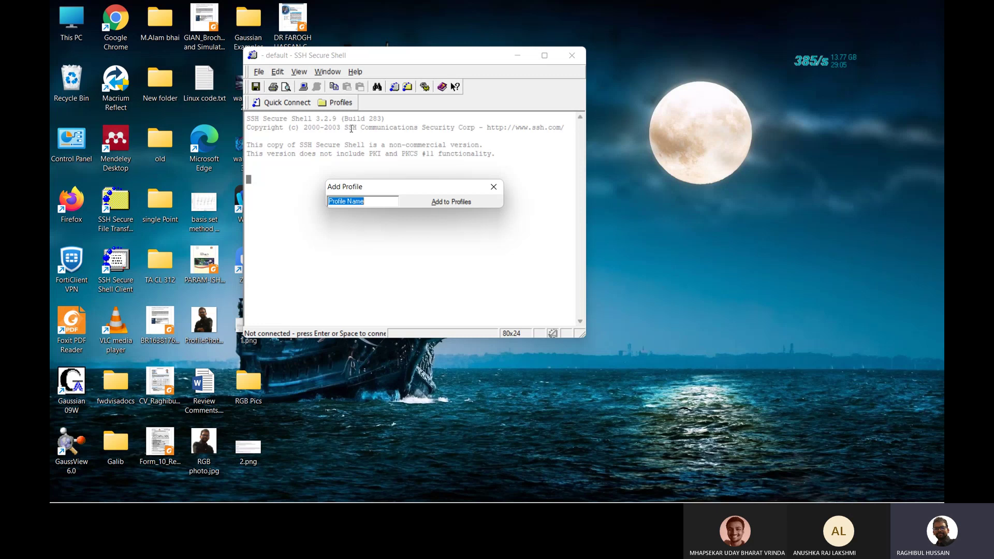
{"action": "type", "text": "dileep"}
{"action": "key", "text": "Return"}
Step: Open the SSH profiles for editing and copy the host name param-ishan.iitg.ernet.in from the RGB profile
{"action": "left_click", "coordinate": [334, 103]}
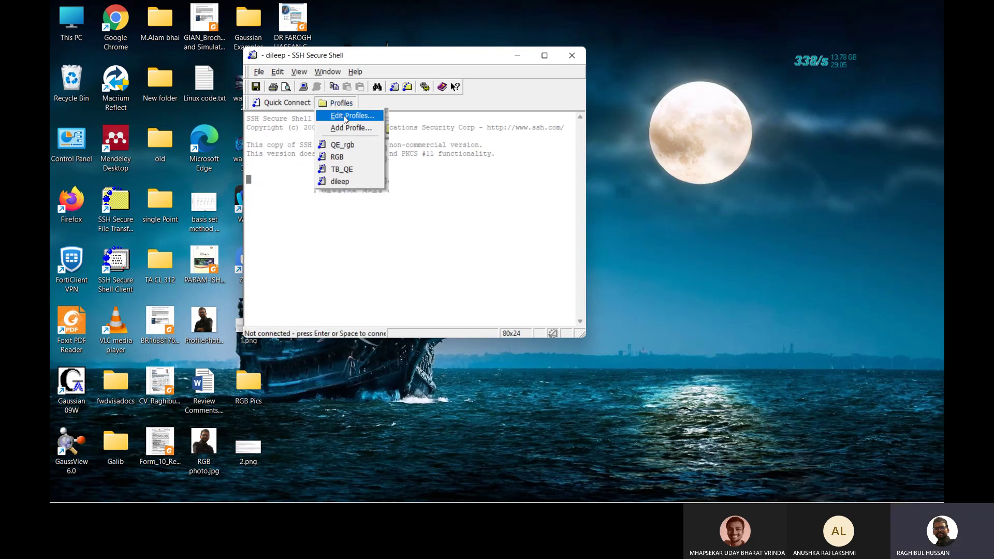
{"action": "left_click", "coordinate": [345, 116]}
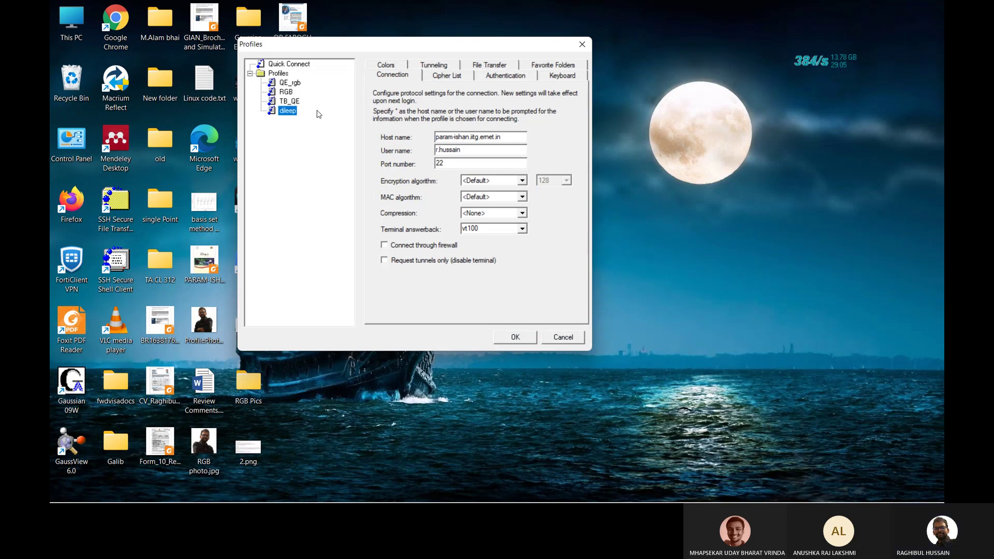
{"action": "left_click", "coordinate": [286, 92]}
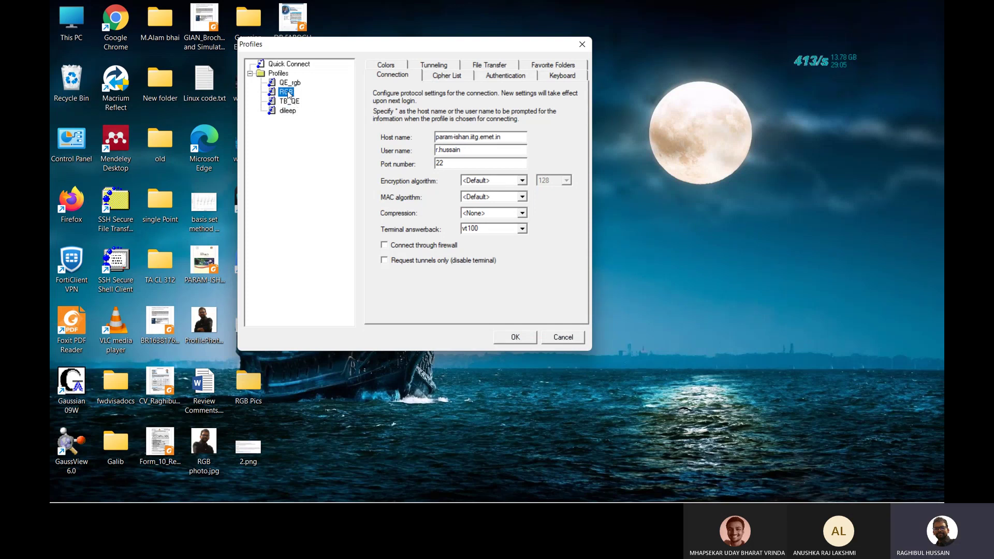
{"action": "left_click", "coordinate": [478, 136]}
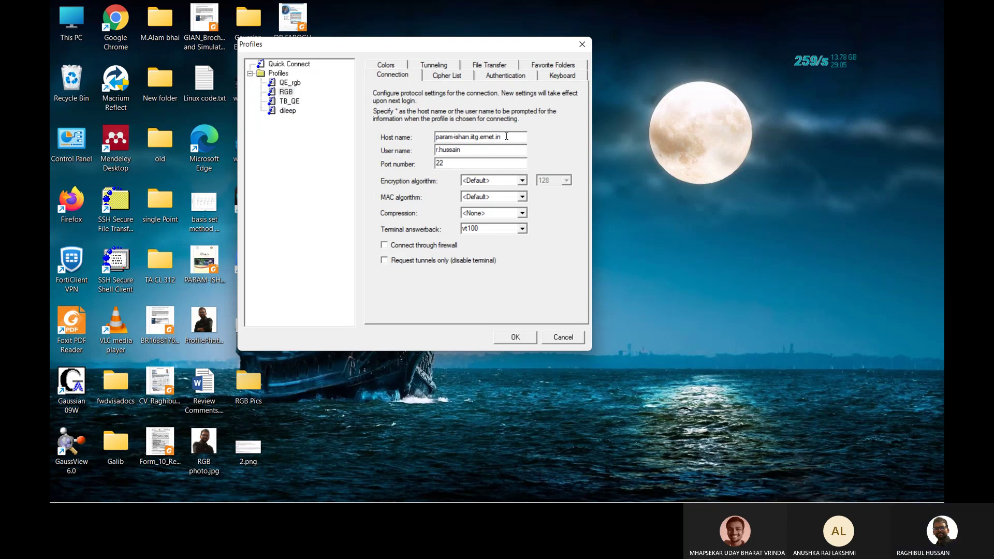
{"action": "left_click_drag", "start_coordinate": [506, 136], "coordinate": [427, 138]}
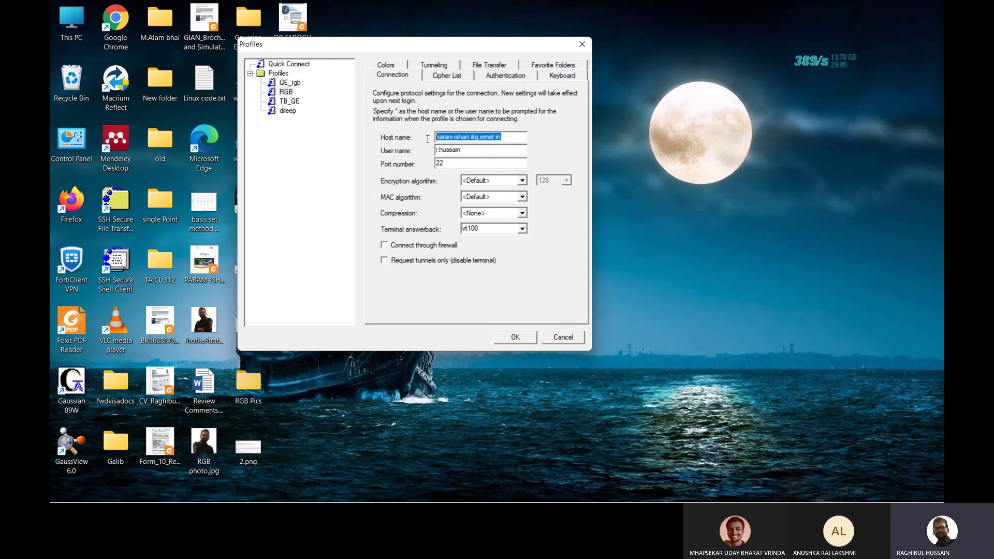
{"action": "right_click", "coordinate": [449, 138]}
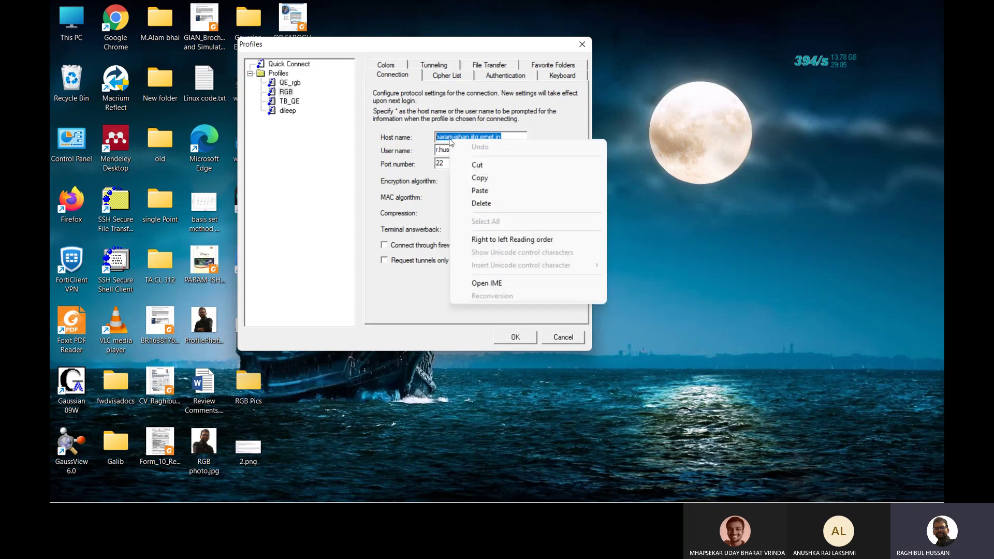
{"action": "left_click", "coordinate": [487, 179]}
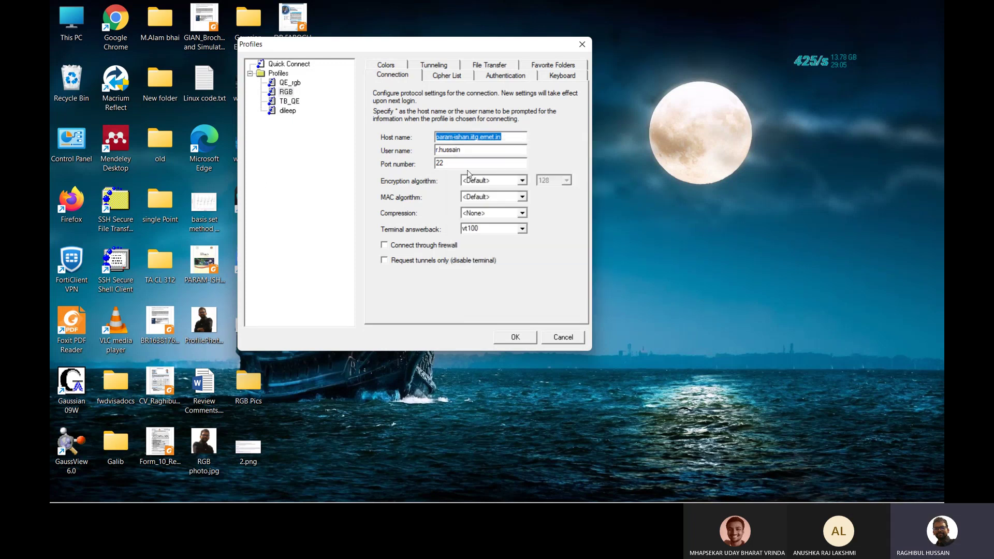
Step: Replace the user name in the newly added profile with the account's user name and save the profile settings
{"action": "left_click", "coordinate": [287, 111]}
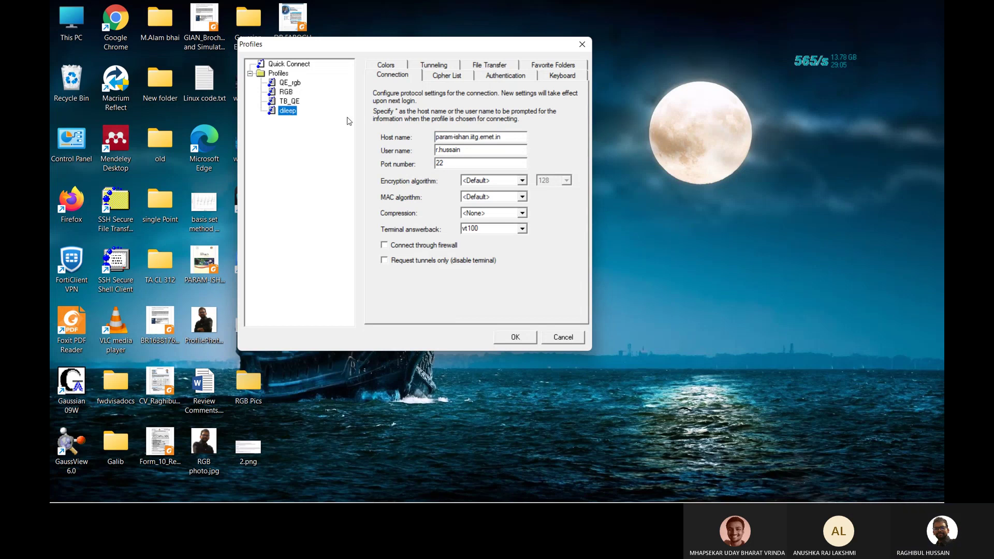
{"action": "left_click", "coordinate": [288, 93]}
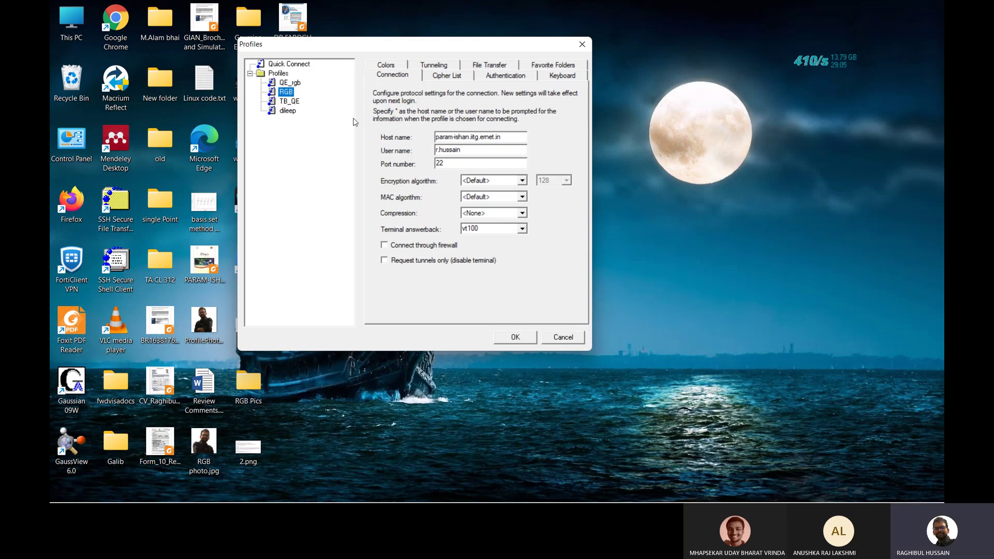
{"action": "left_click", "coordinate": [285, 112]}
{"action": "left_click_drag", "start_coordinate": [470, 149], "coordinate": [416, 148]}
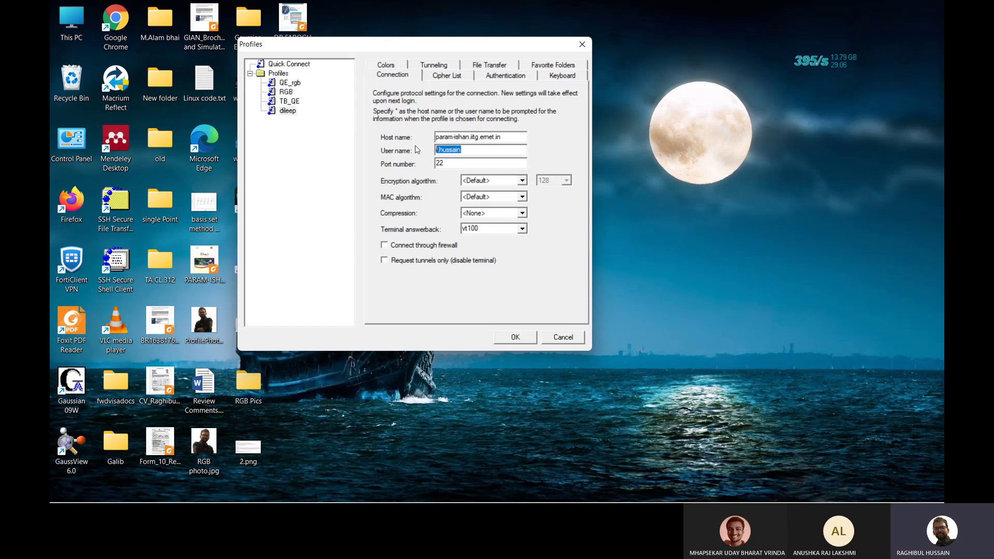
{"action": "type", "text": "seera"}
{"action": "left_click", "coordinate": [515, 338]}
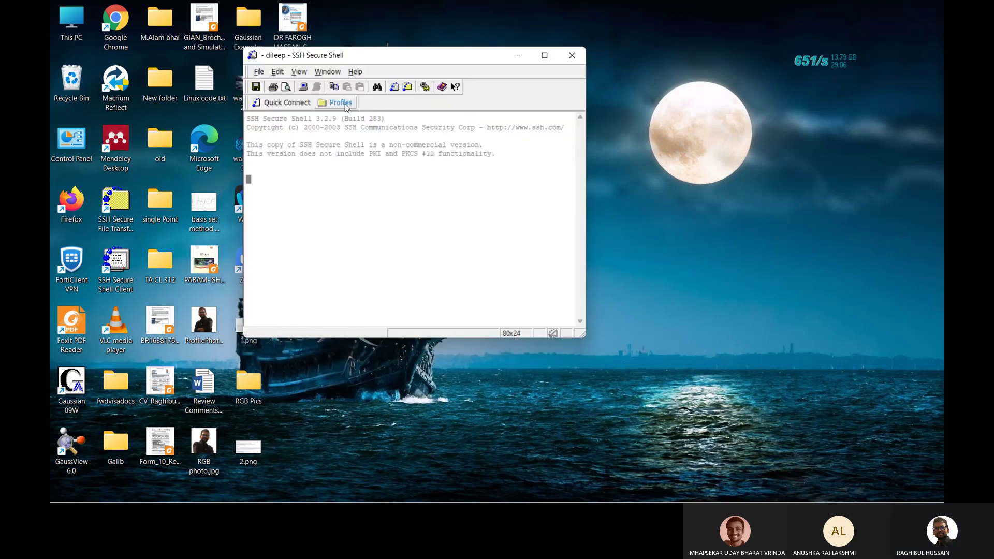
Step: Connect to param-ishan.iitg.ernet.in with the new profile, accept the changed host identification, and log in with the account password
{"action": "left_click", "coordinate": [344, 104]}
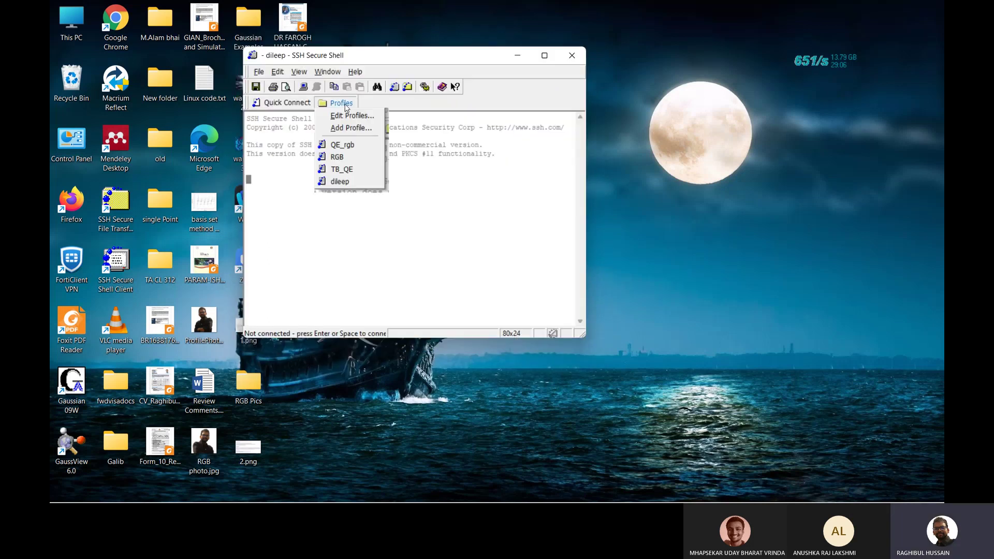
{"action": "left_click", "coordinate": [340, 181]}
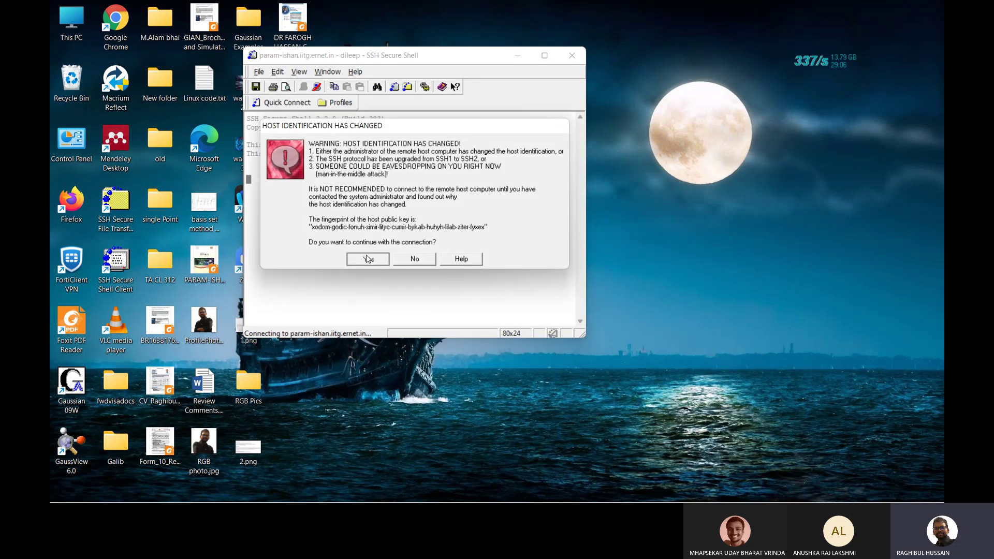
{"action": "left_click", "coordinate": [368, 258]}
{"action": "left_click", "coordinate": [367, 224]}
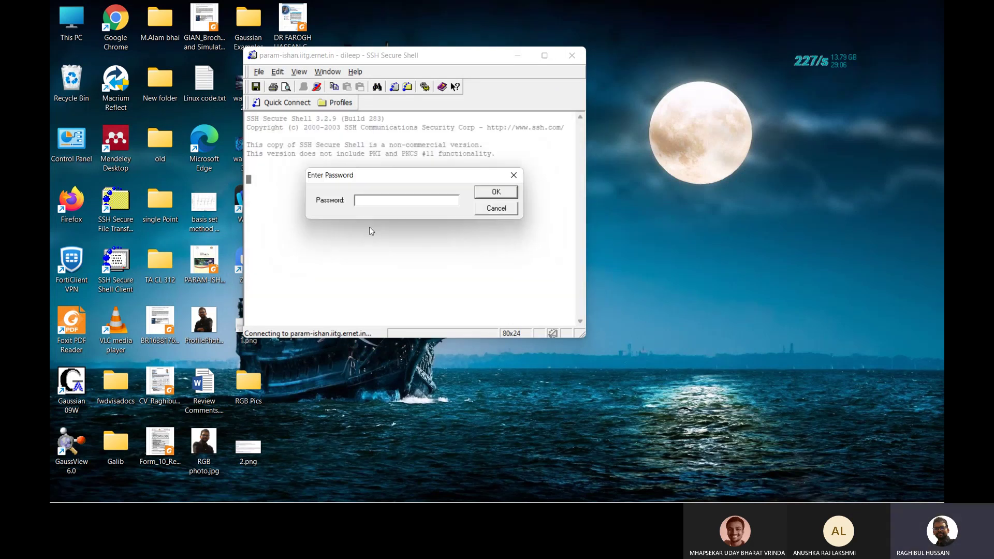
{"action": "type", "text": "*******"}
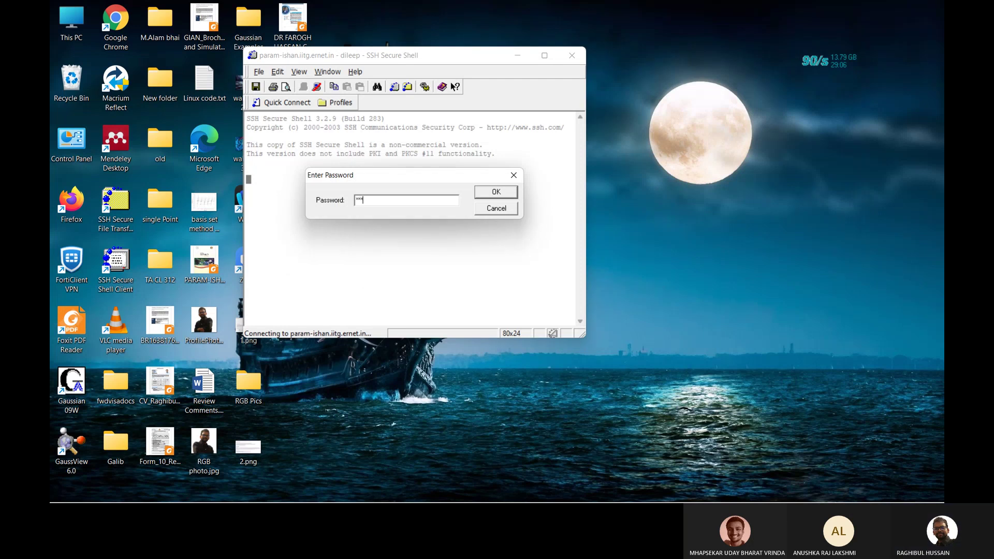
{"action": "type", "text": "****"}
{"action": "left_click", "coordinate": [494, 191]}
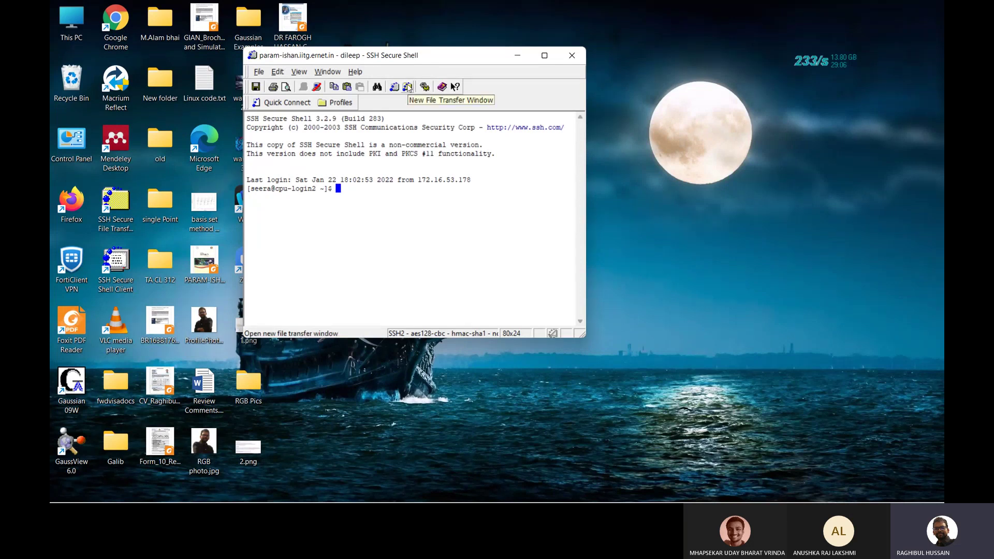
Step: Open a new file transfer window for the session, place it beside the terminal, and browse the remote home folder's files
{"action": "left_click", "coordinate": [408, 87]}
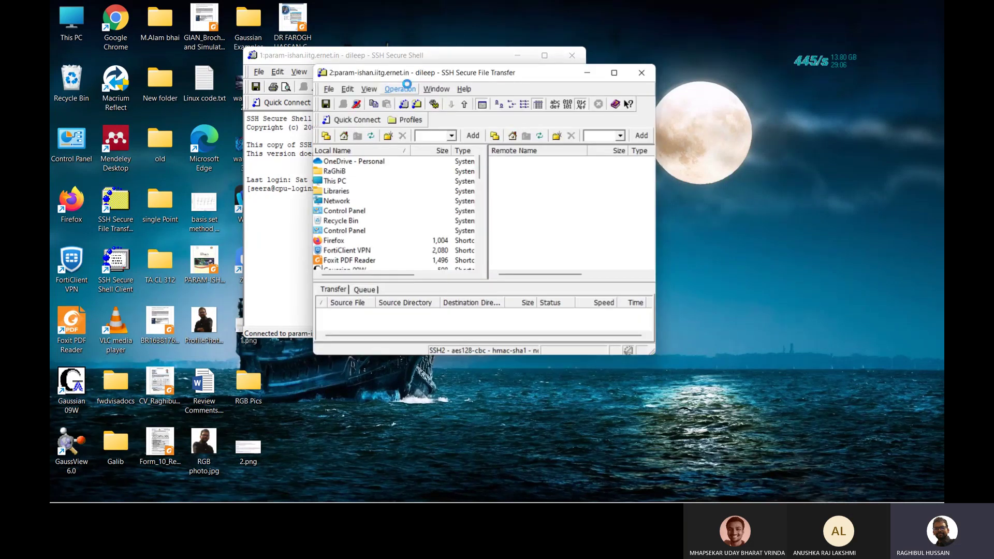
{"action": "left_click_drag", "start_coordinate": [476, 78], "coordinate": [691, 206]}
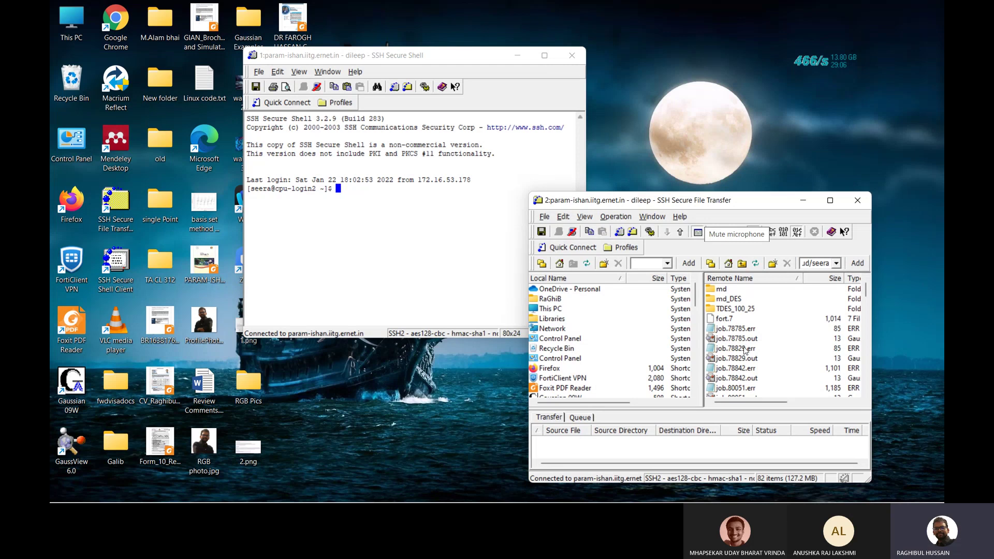
{"action": "scroll", "coordinate": [746, 352], "scroll_direction": "down", "scroll_amount": 12}
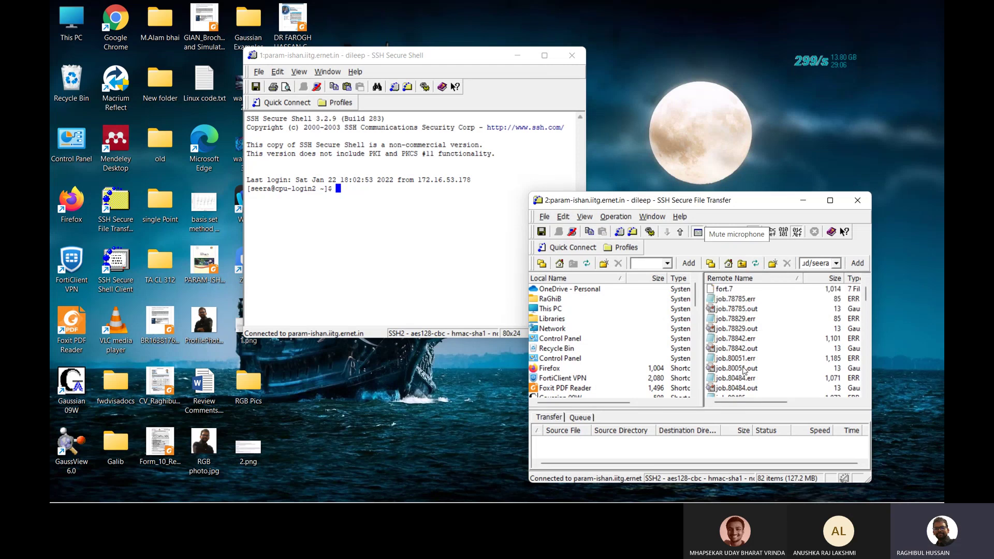
{"action": "scroll", "coordinate": [744, 370], "scroll_direction": "down", "scroll_amount": 5}
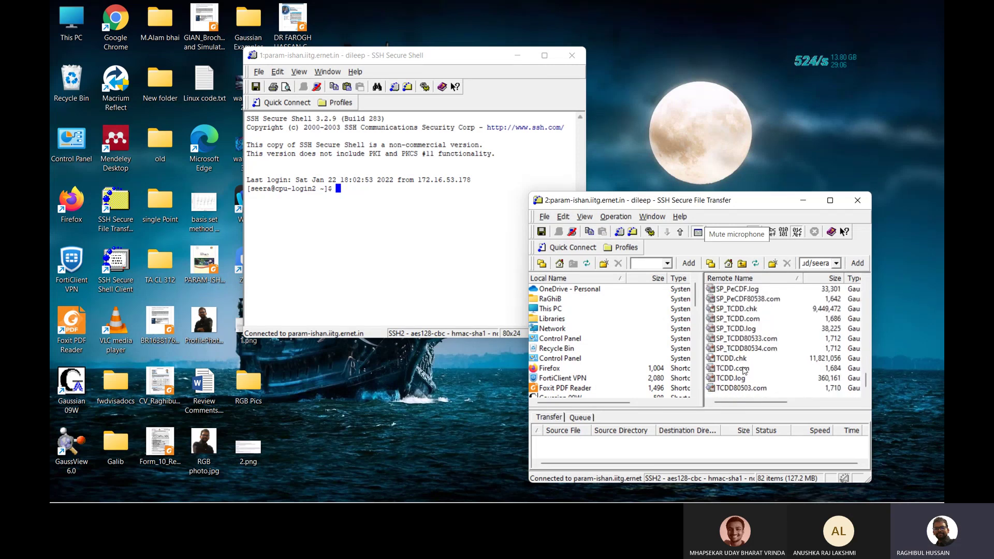
{"action": "scroll", "coordinate": [744, 368], "scroll_direction": "up", "scroll_amount": 15}
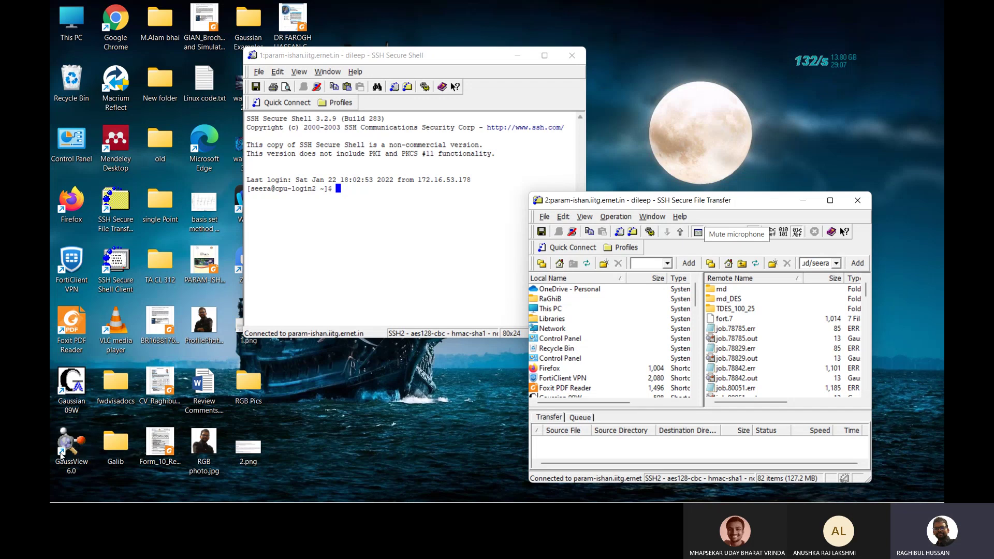
Step: Launch GaussView 6 and place a benzene ring in the new molecule window
{"action": "left_click", "coordinate": [76, 441]}
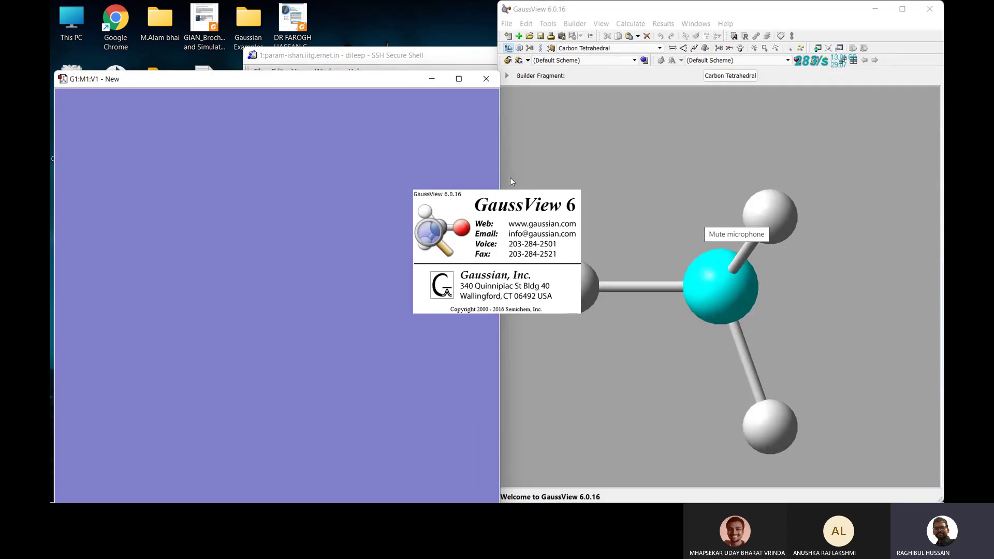
{"action": "left_click", "coordinate": [720, 76]}
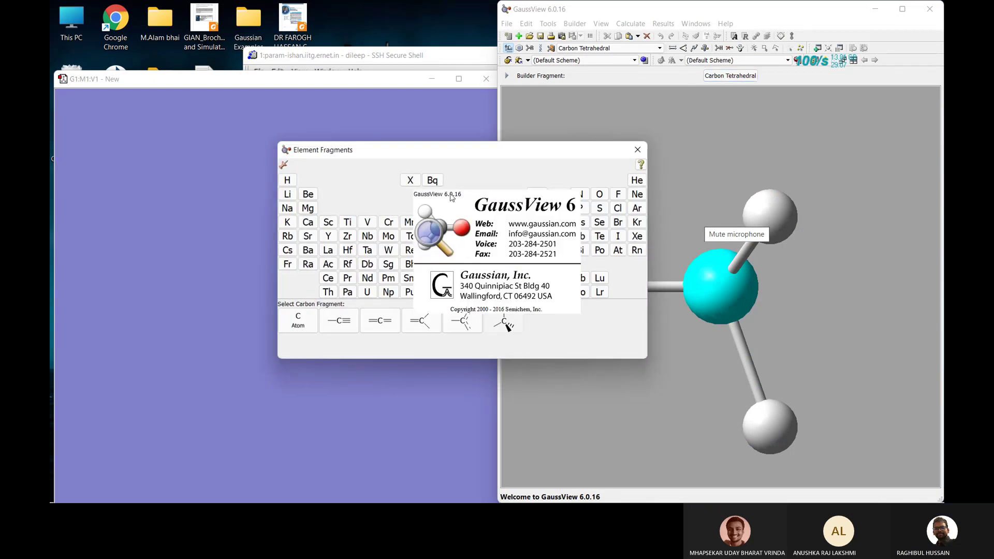
{"action": "left_click", "coordinate": [520, 48]}
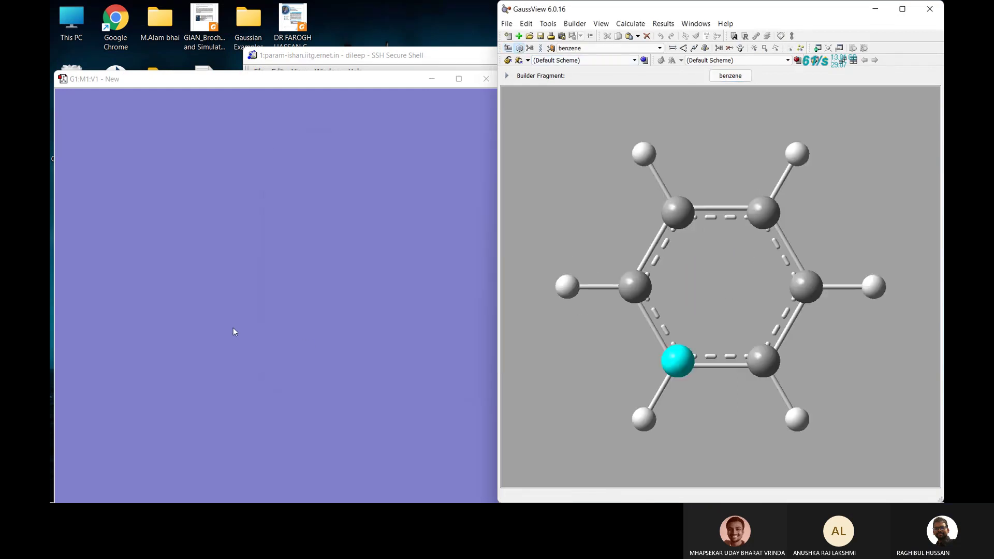
{"action": "left_click", "coordinate": [221, 294]}
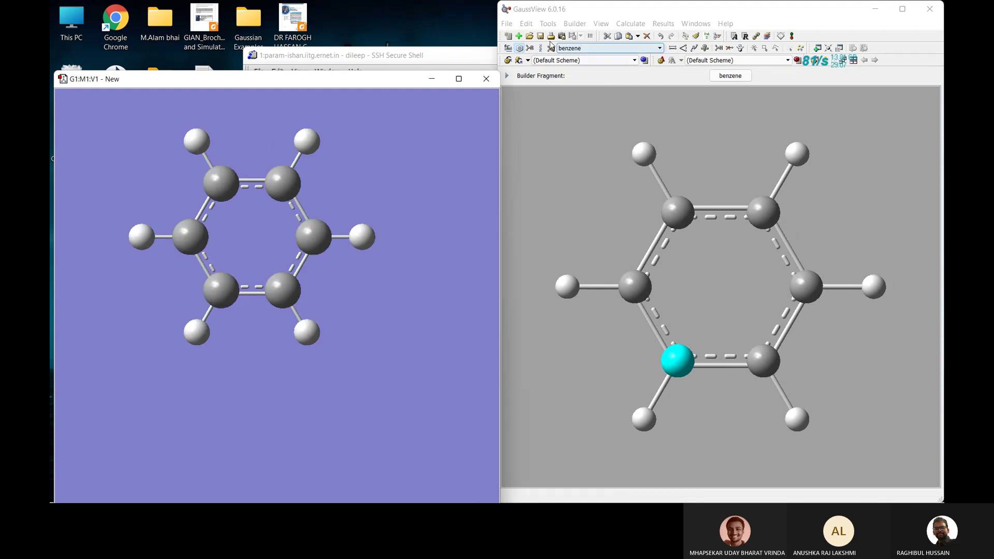
Step: Replace an upper ring hydrogen of the benzene with an Oxygen Tetravalent (S-S-LP-LP) fragment to form a hydroxyl group
{"action": "left_click", "coordinate": [510, 48]}
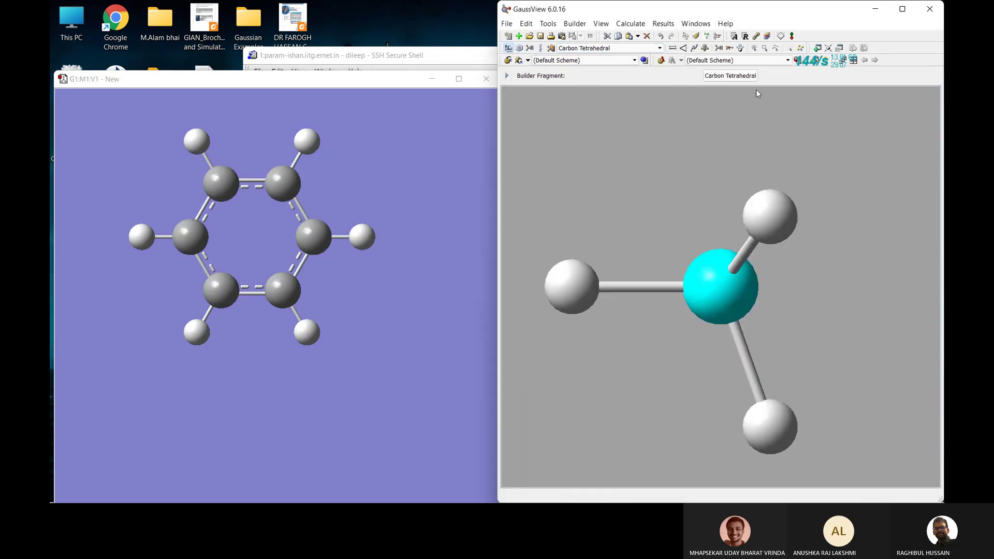
{"action": "left_click", "coordinate": [735, 73]}
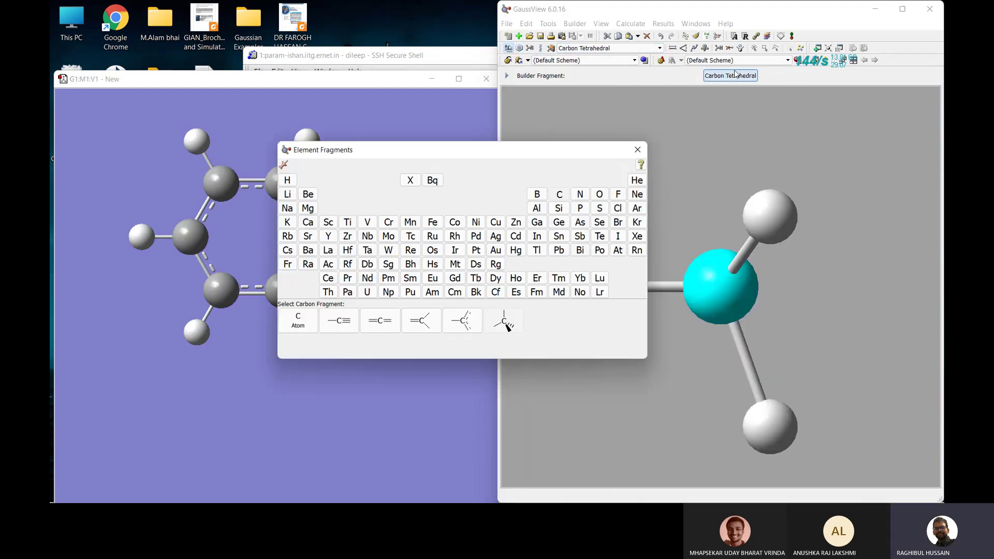
{"action": "left_click", "coordinate": [599, 195]}
{"action": "left_click", "coordinate": [195, 141]}
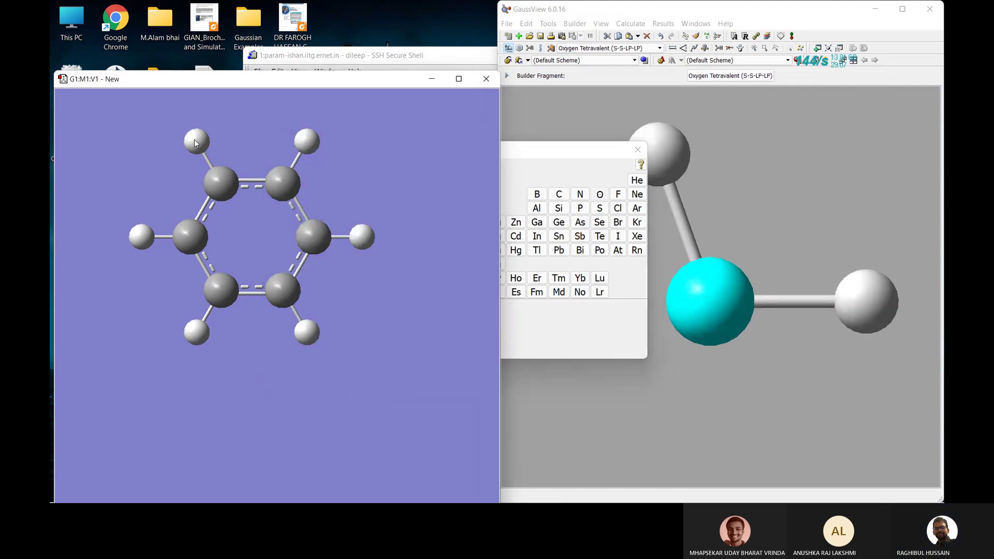
{"action": "left_click_drag", "start_coordinate": [255, 139], "coordinate": [266, 198]}
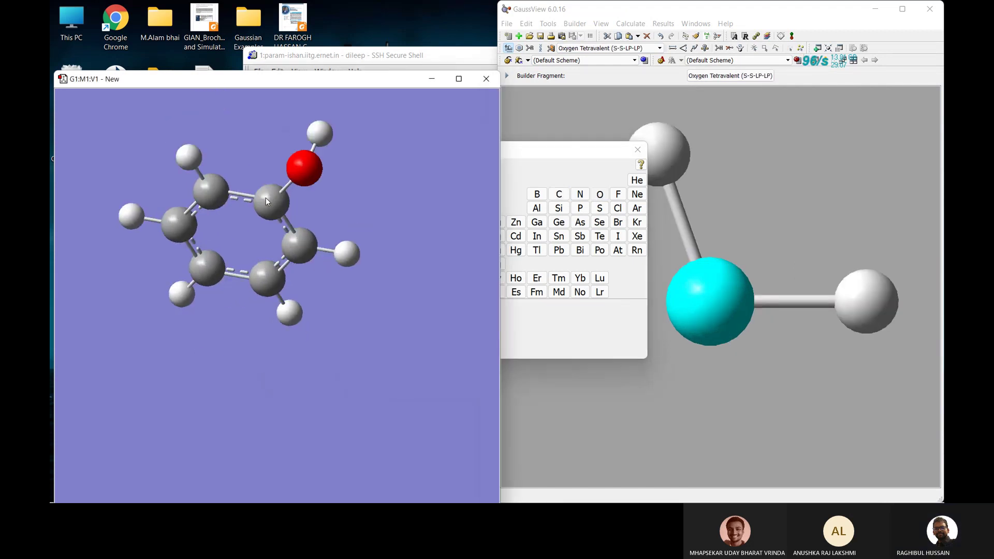
Step: Clean the geometry of the phenol molecule
{"action": "right_click", "coordinate": [433, 171]}
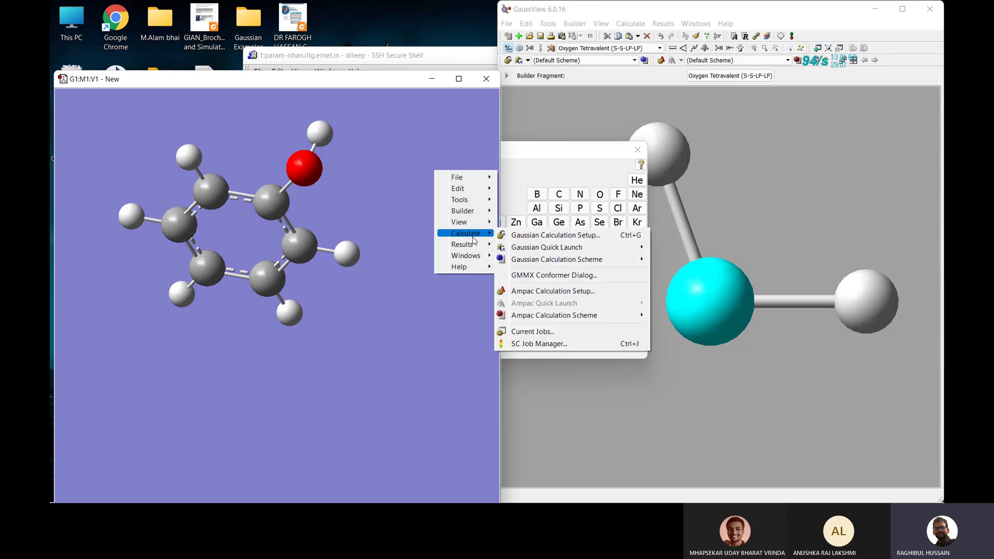
{"action": "mouse_move", "coordinate": [461, 189]}
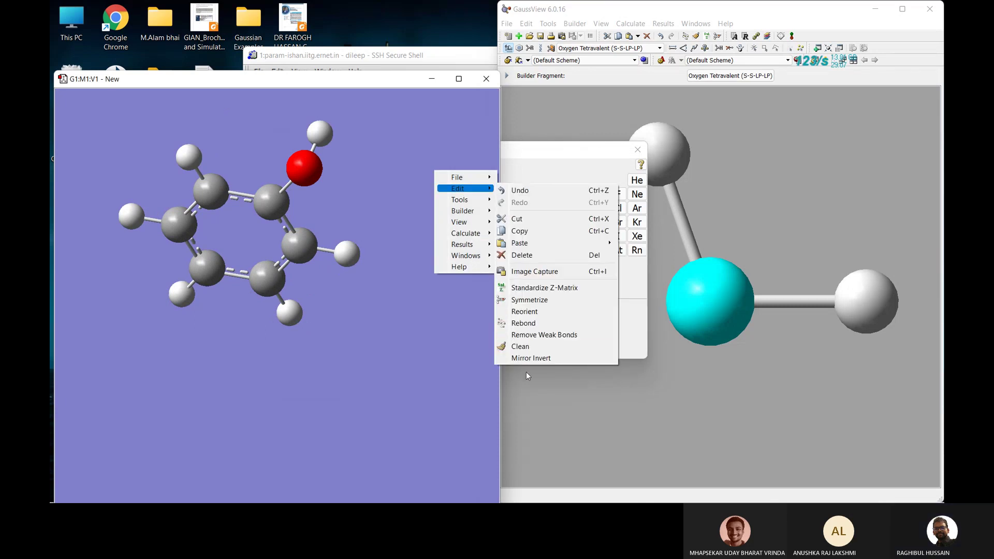
{"action": "left_click", "coordinate": [527, 347]}
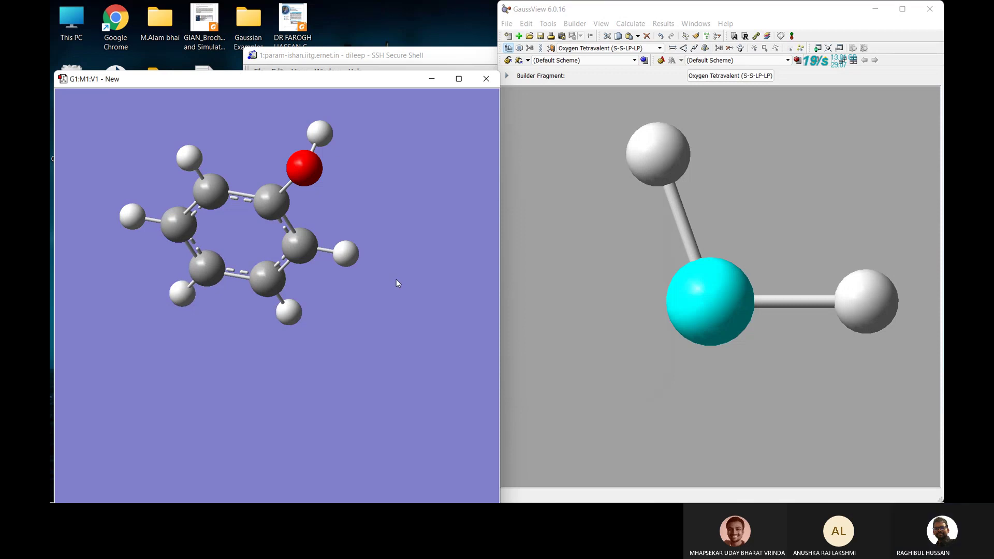
Step: Open the Gaussian calculation setup, choose Optimization as the job type, and enter Phenol as the job title
{"action": "key", "text": "ctrl+g"}
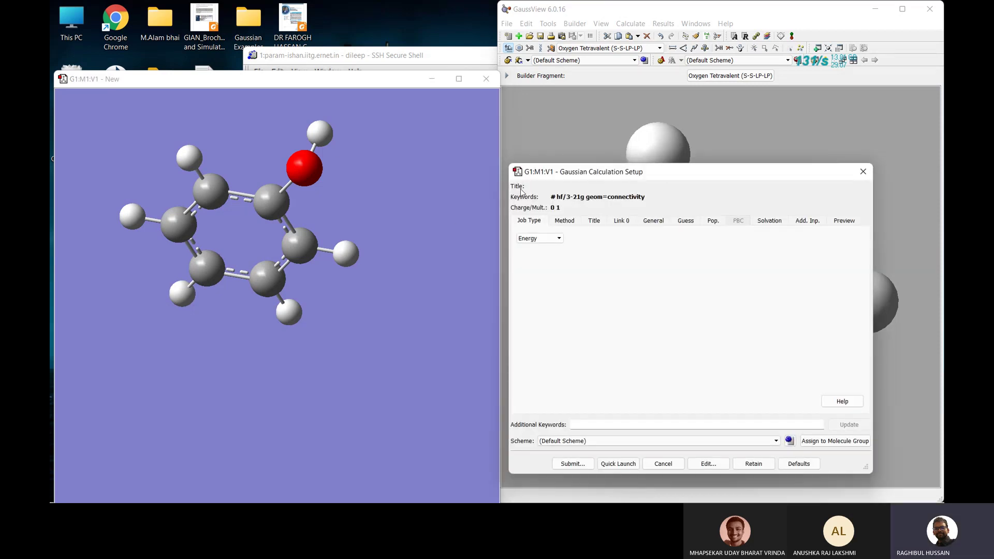
{"action": "left_click_drag", "start_coordinate": [549, 171], "coordinate": [357, 185]}
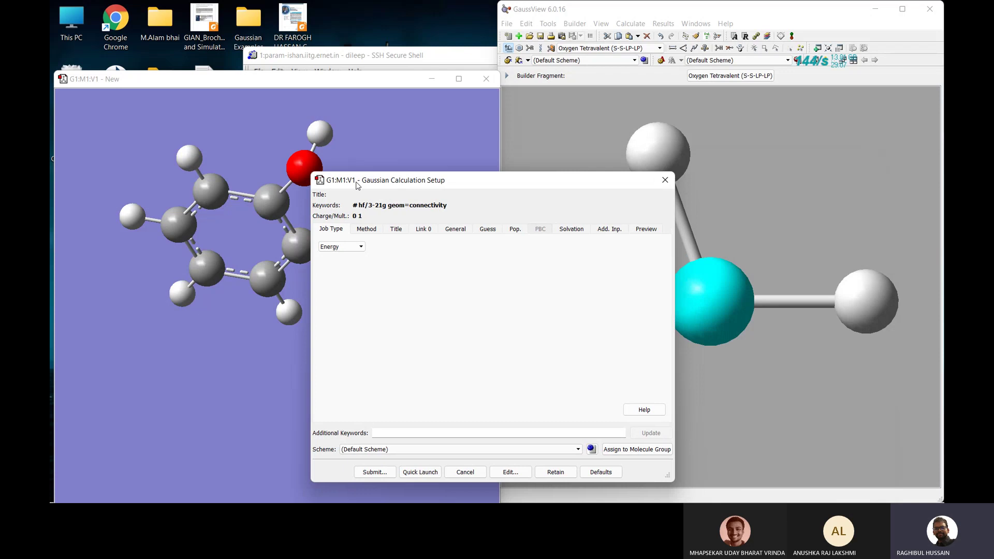
{"action": "left_click", "coordinate": [343, 247]}
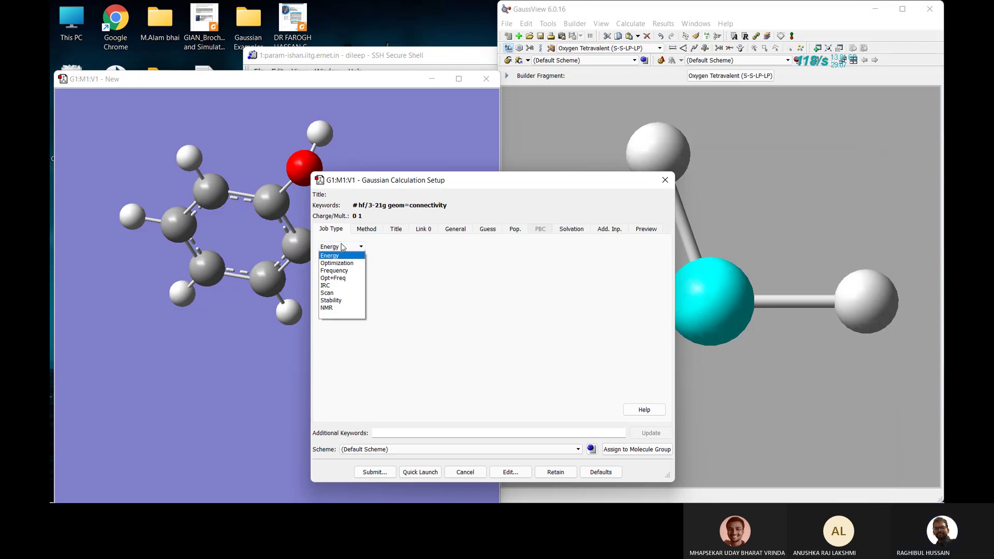
{"action": "left_click", "coordinate": [351, 263]}
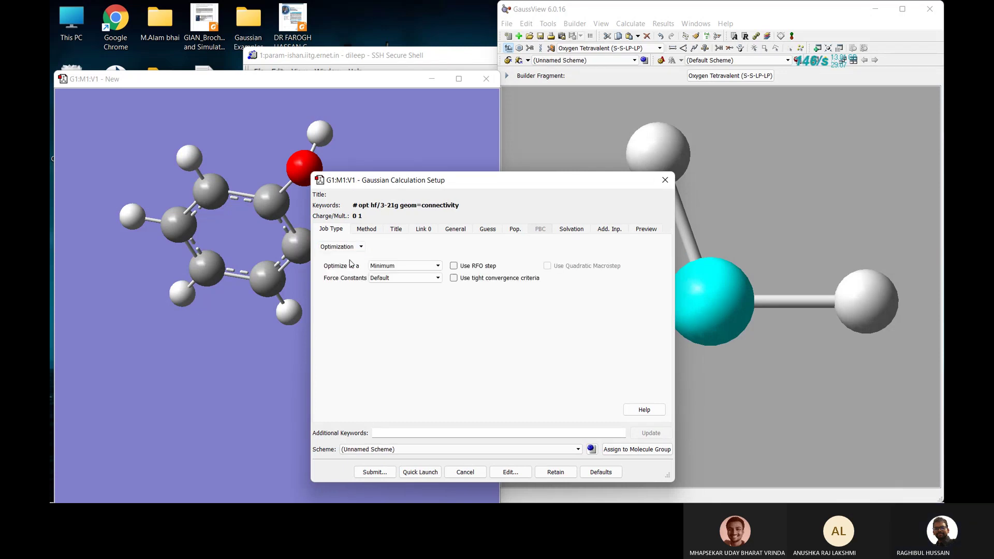
{"action": "left_click", "coordinate": [368, 230]}
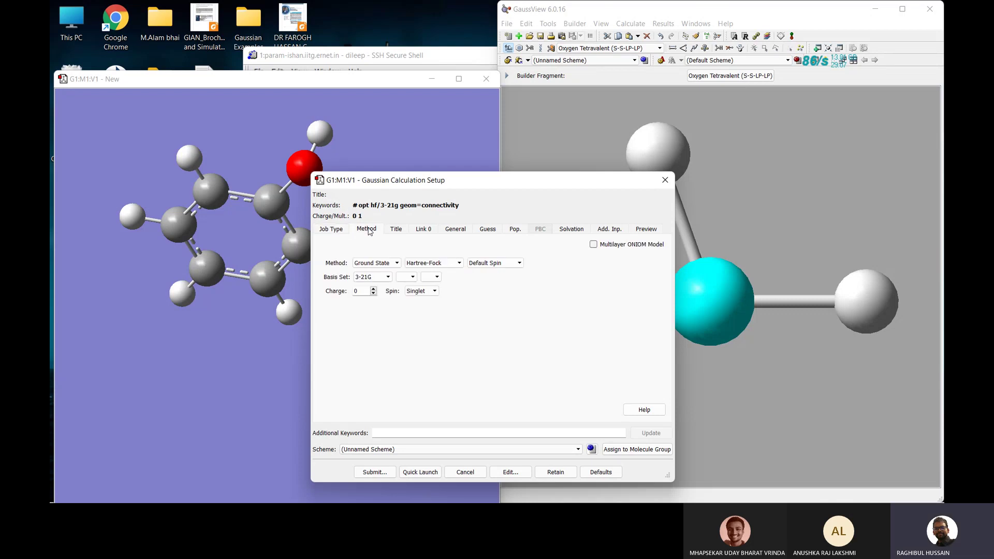
{"action": "left_click", "coordinate": [396, 229]}
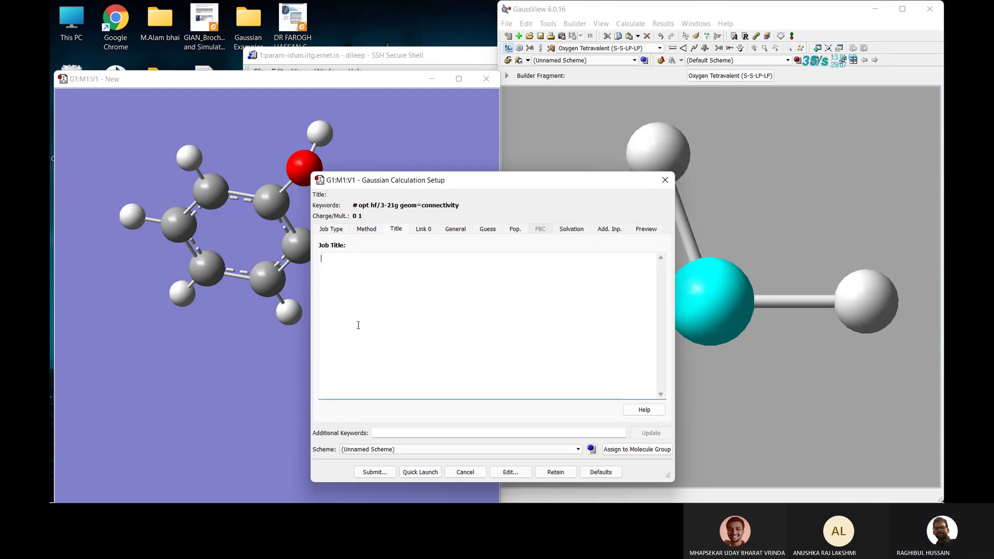
{"action": "type", "text": "Phenol"}
Step: Specify a memory limit of 6 GB in the Link 0 options
{"action": "left_click", "coordinate": [424, 229]}
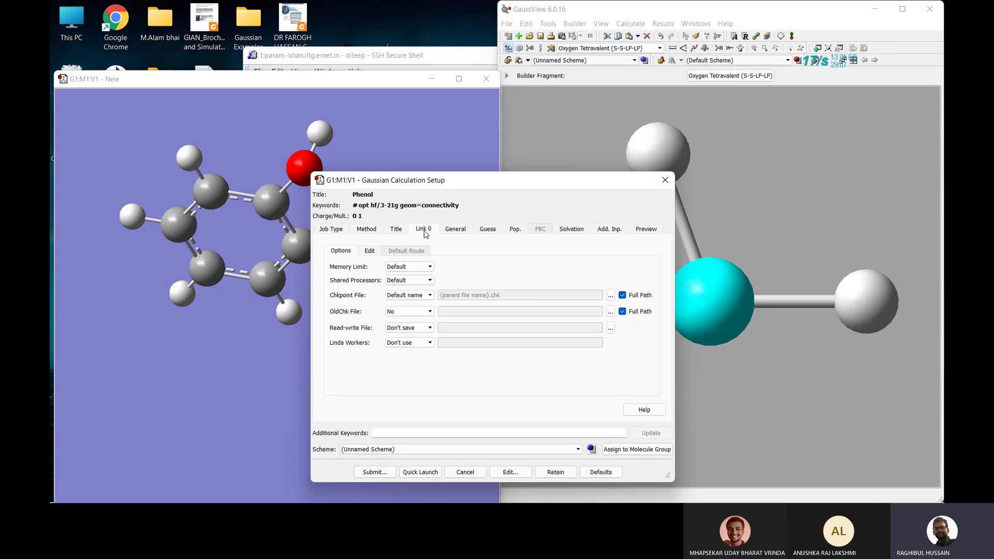
{"action": "left_click", "coordinate": [400, 267]}
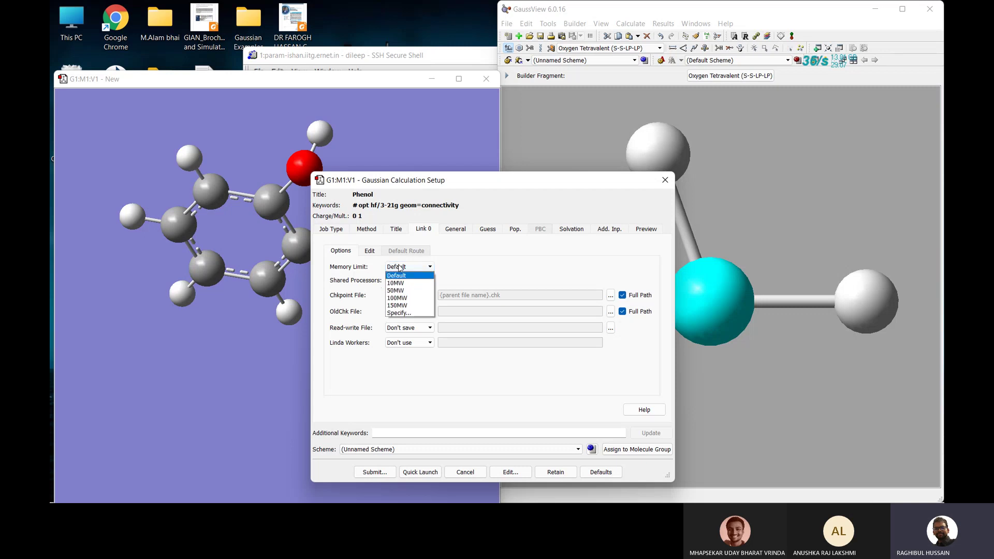
{"action": "left_click", "coordinate": [405, 313]}
{"action": "left_click", "coordinate": [457, 273]}
{"action": "double_click", "coordinate": [456, 273]}
{"action": "type", "text": "6"}
{"action": "left_click", "coordinate": [504, 272]}
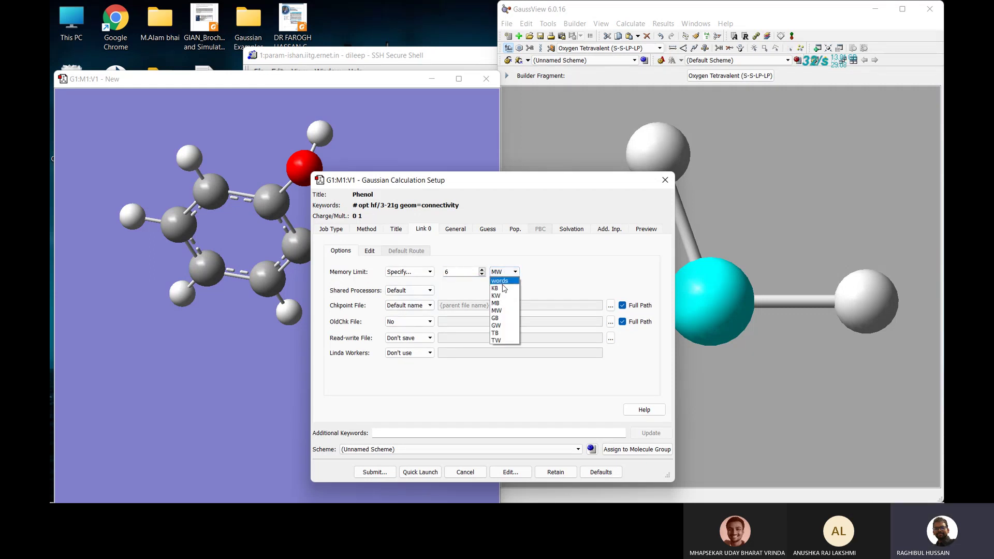
{"action": "left_click", "coordinate": [499, 317]}
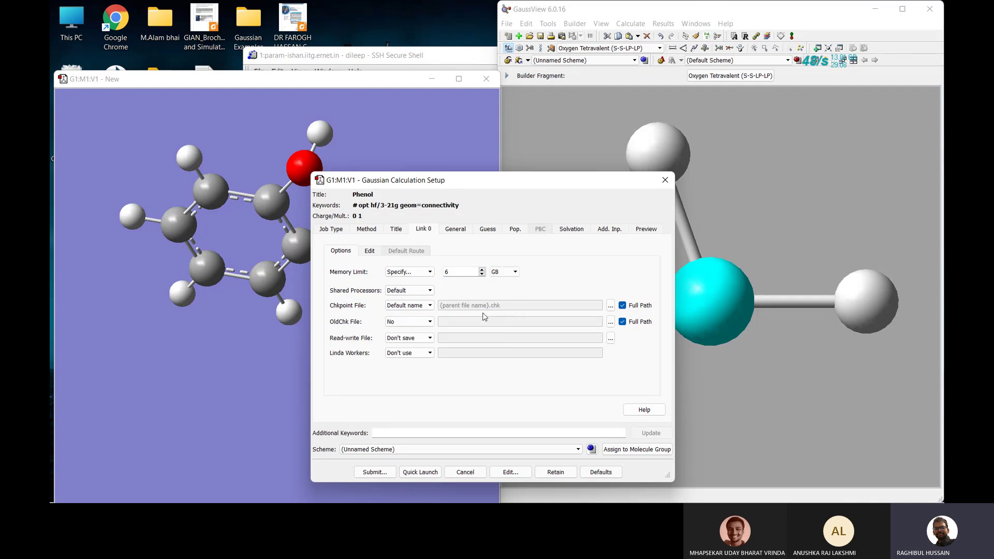
Step: Specify 8 shared processors and turn off Full Path for both the checkpoint and old checkpoint files
{"action": "left_click", "coordinate": [427, 292]}
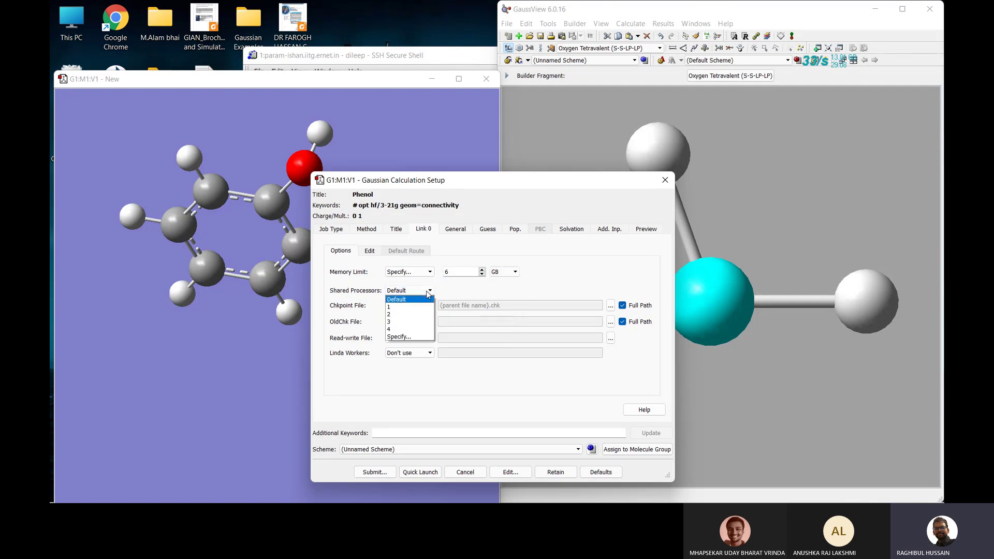
{"action": "left_click", "coordinate": [399, 337]}
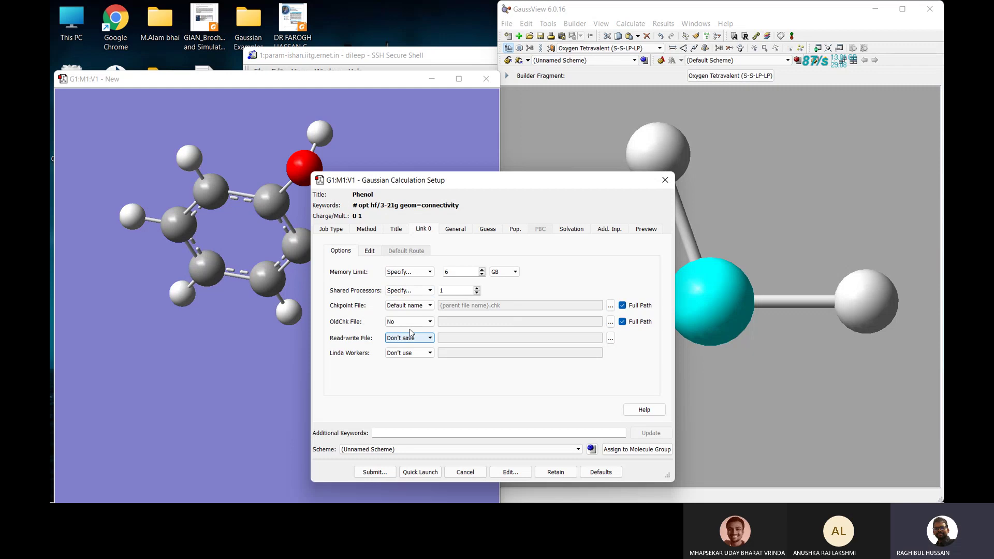
{"action": "double_click", "coordinate": [451, 292]}
{"action": "type", "text": "8"}
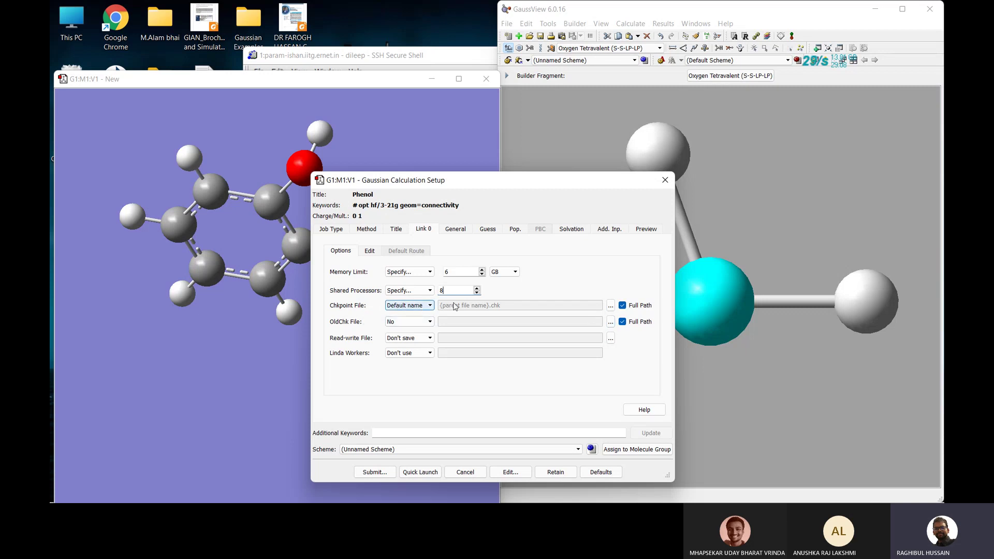
{"action": "left_click", "coordinate": [623, 306]}
{"action": "left_click", "coordinate": [623, 322]}
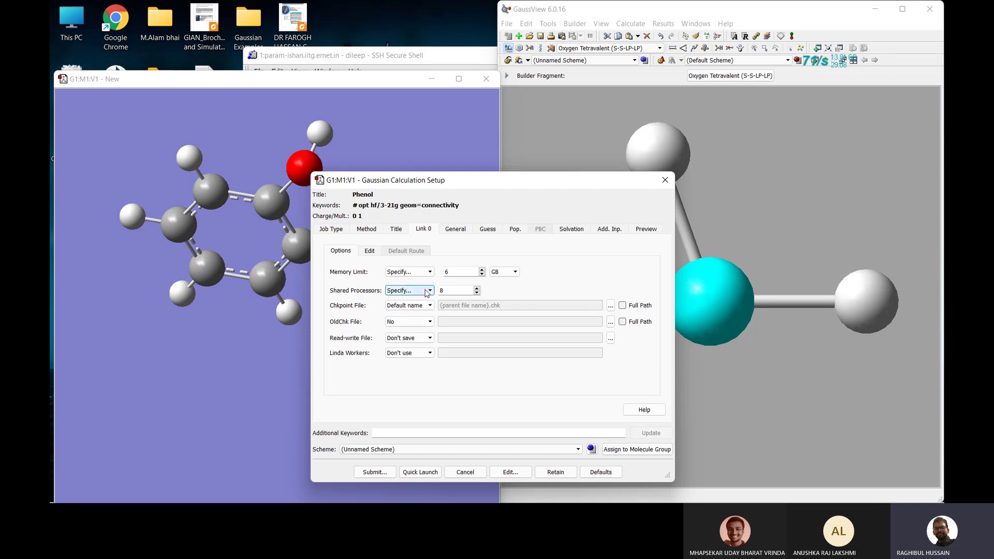
{"action": "left_click", "coordinate": [396, 229]}
{"action": "left_click", "coordinate": [372, 230]}
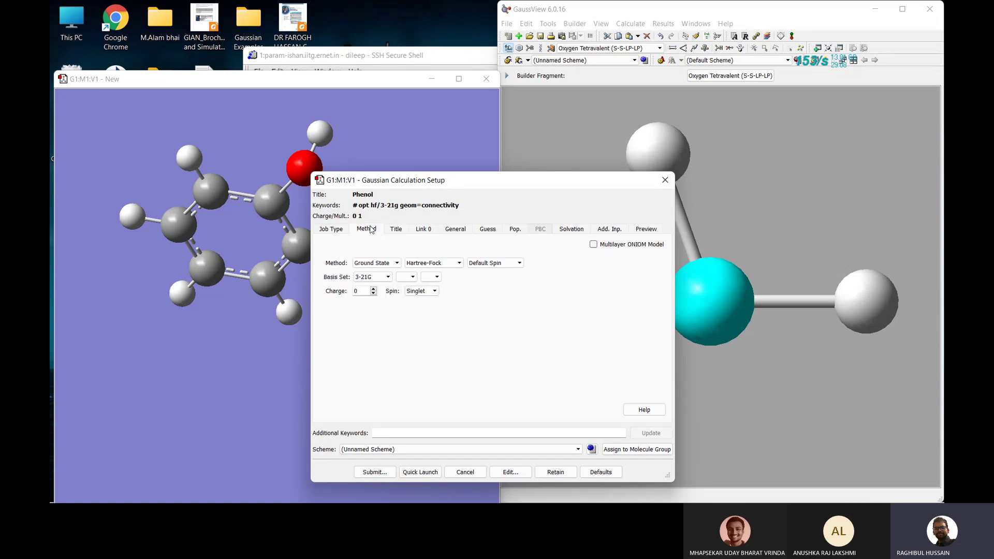
{"action": "left_click", "coordinate": [334, 229]}
{"action": "left_click", "coordinate": [425, 231]}
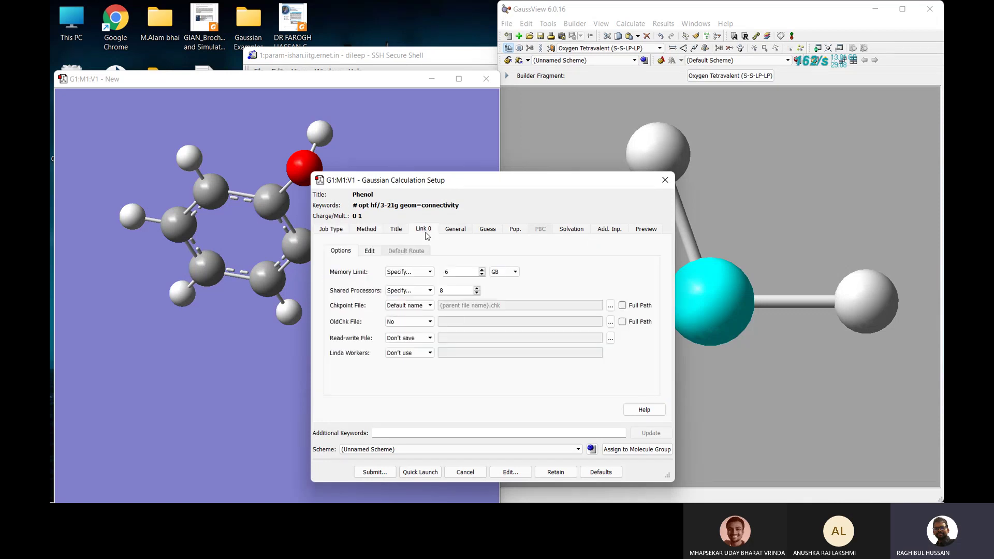
Step: Save the Gaussian input file as phenol for editing, and close its text without submitting the job
{"action": "left_click", "coordinate": [510, 472]}
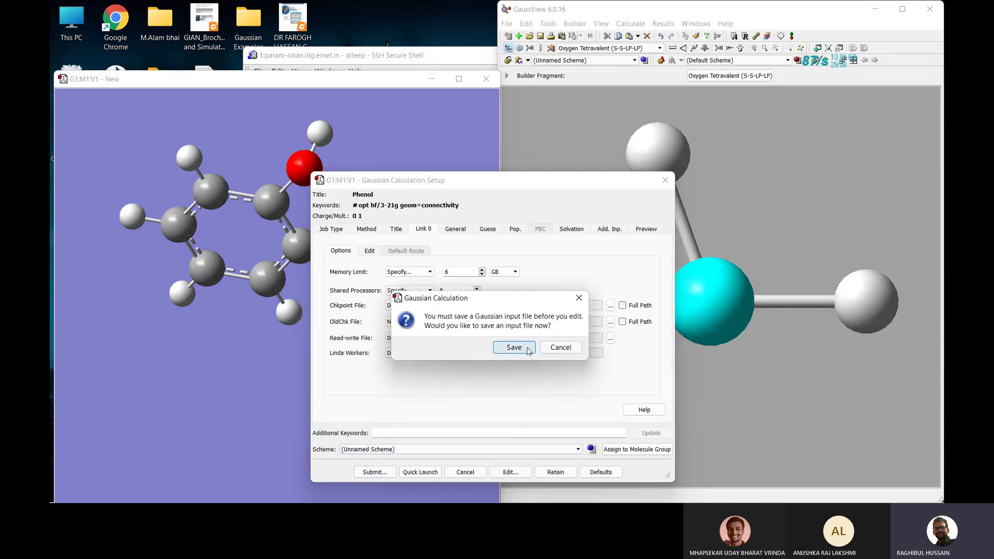
{"action": "left_click", "coordinate": [528, 350]}
{"action": "type", "text": "phe"}
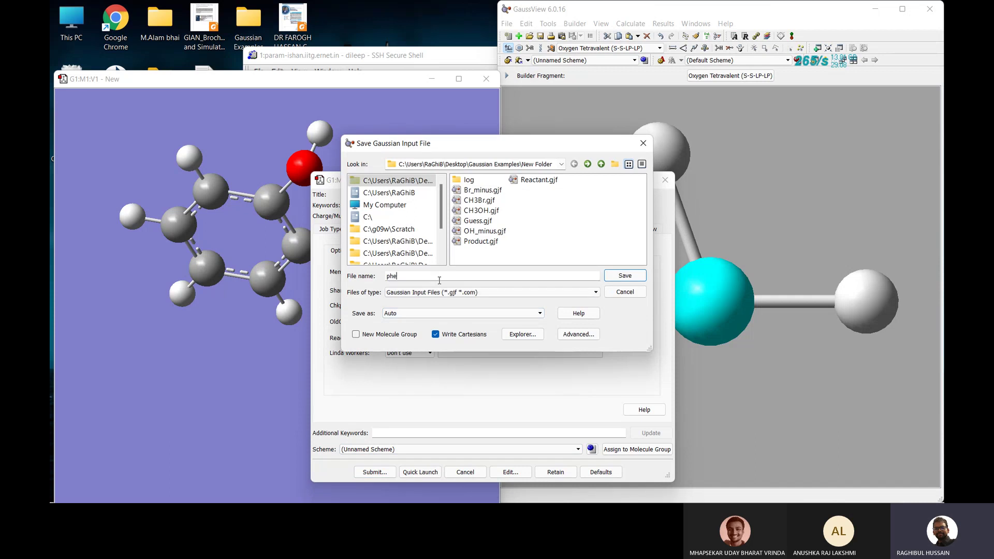
{"action": "type", "text": "nol"}
{"action": "left_click", "coordinate": [627, 276]}
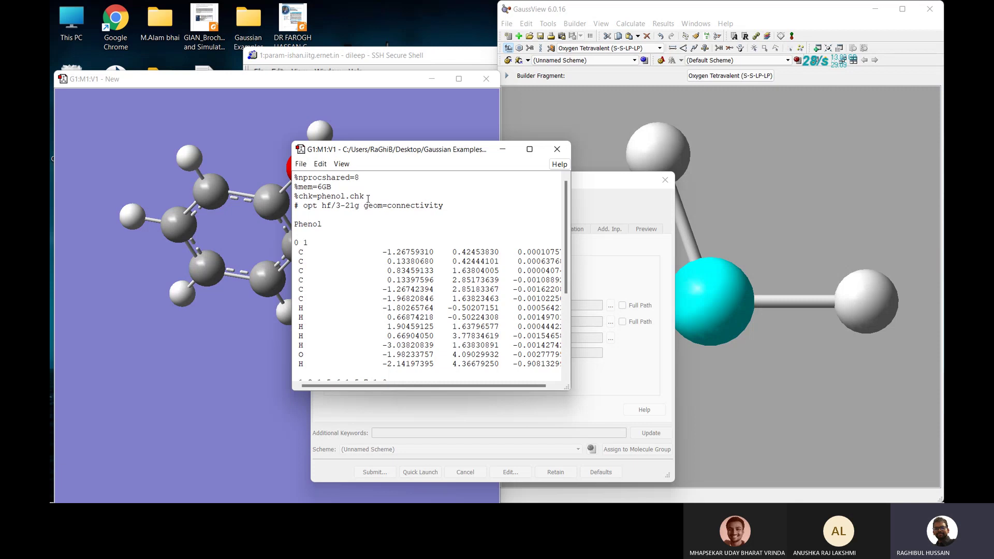
{"action": "left_click", "coordinate": [558, 150]}
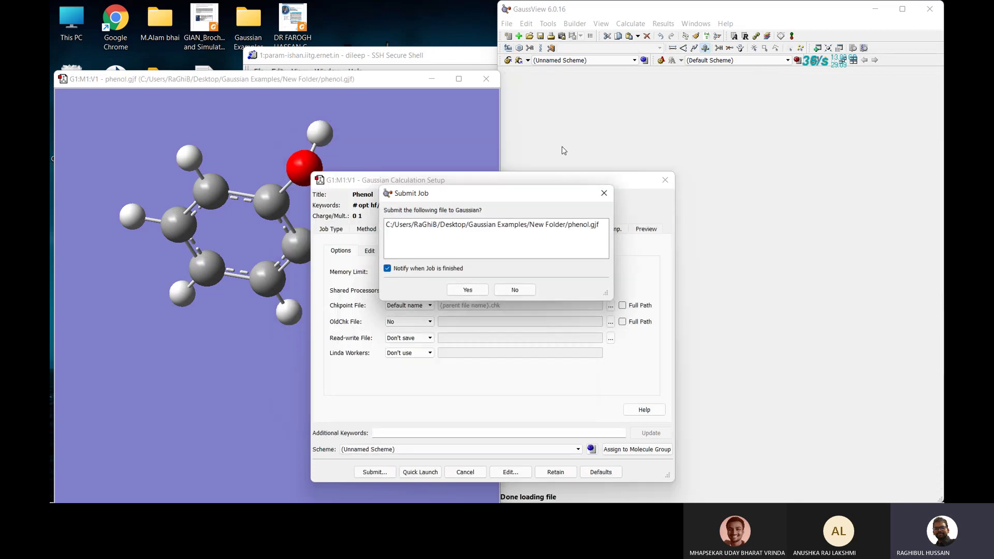
{"action": "left_click", "coordinate": [515, 290]}
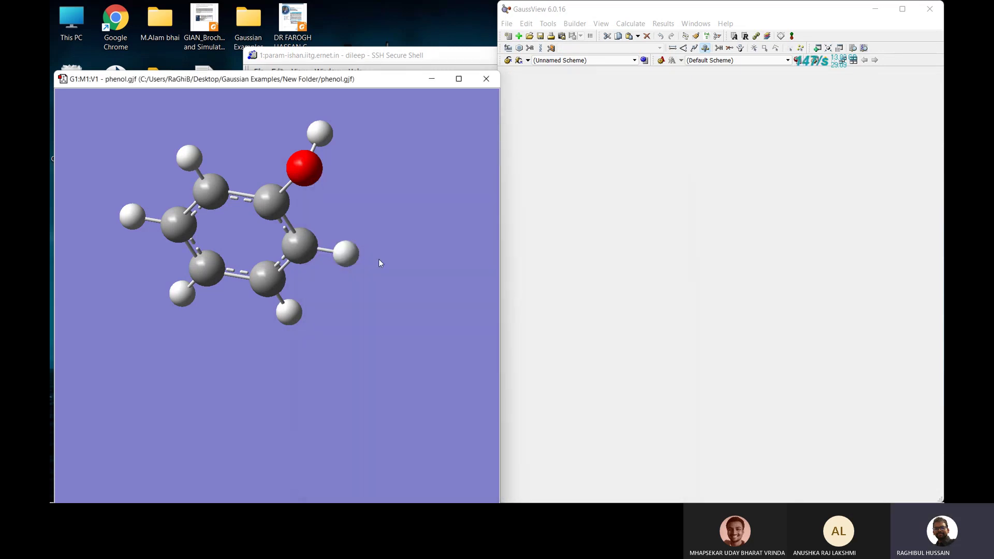
Step: Reopen the phenol calculation setup, check its job title and Link 0 options, and close it
{"action": "key", "text": "ctrl+g"}
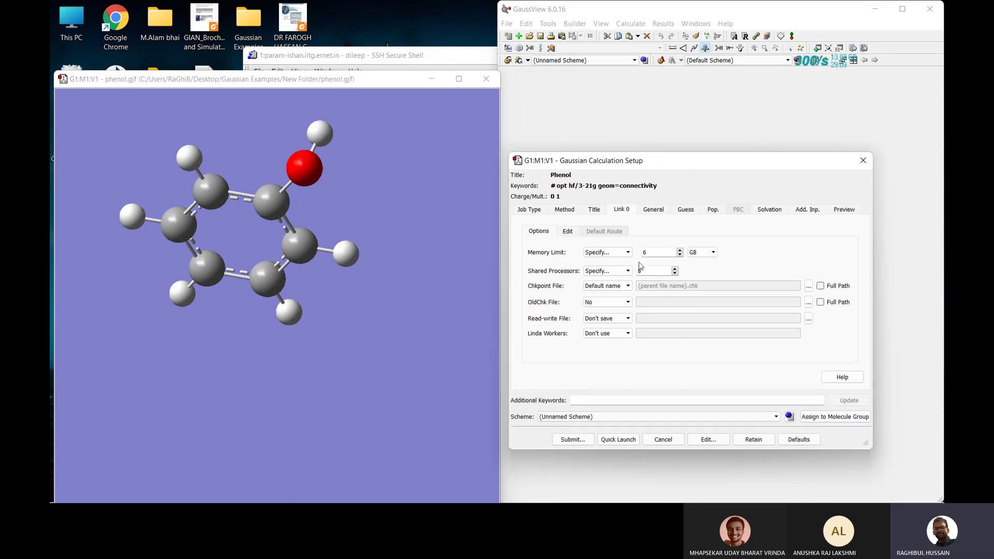
{"action": "left_click", "coordinate": [600, 210]}
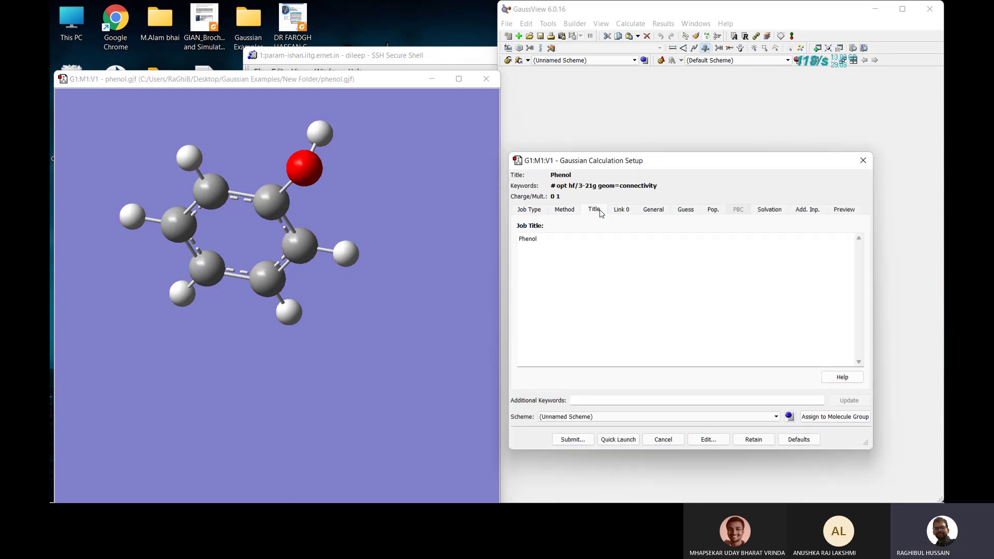
{"action": "left_click", "coordinate": [617, 212]}
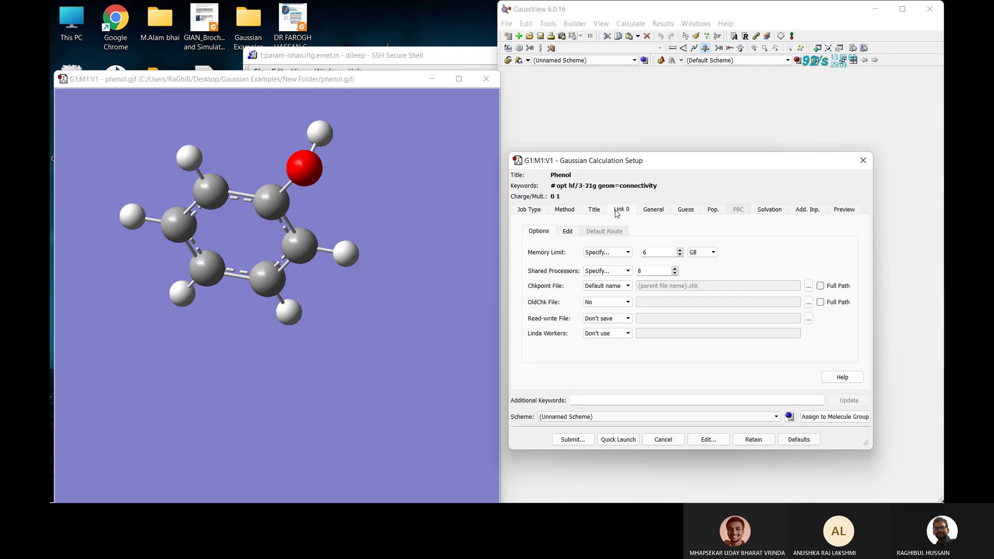
{"action": "left_click", "coordinate": [825, 289]}
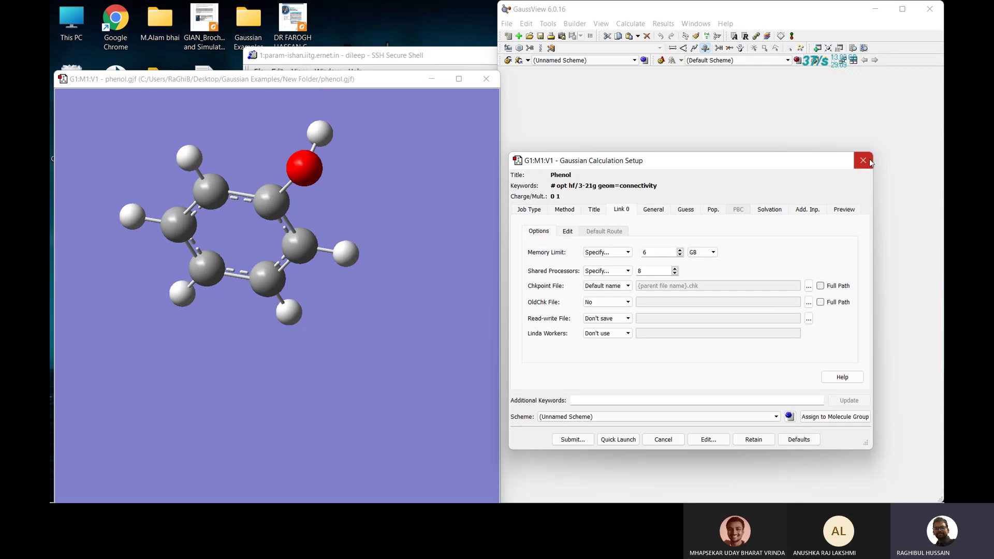
{"action": "left_click", "coordinate": [863, 161]}
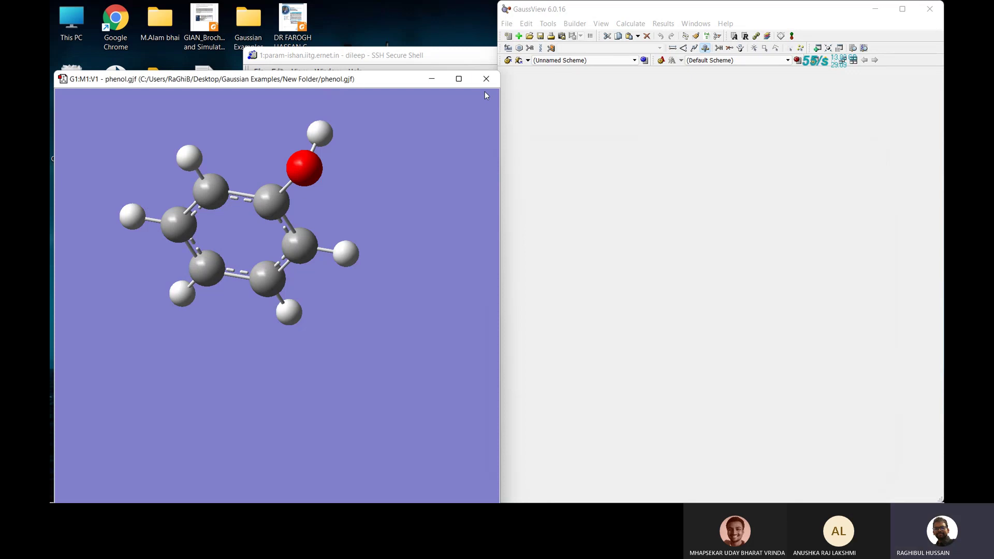
Step: Close GaussView to return to the SSH terminal and file transfer windows
{"action": "left_click", "coordinate": [930, 12]}
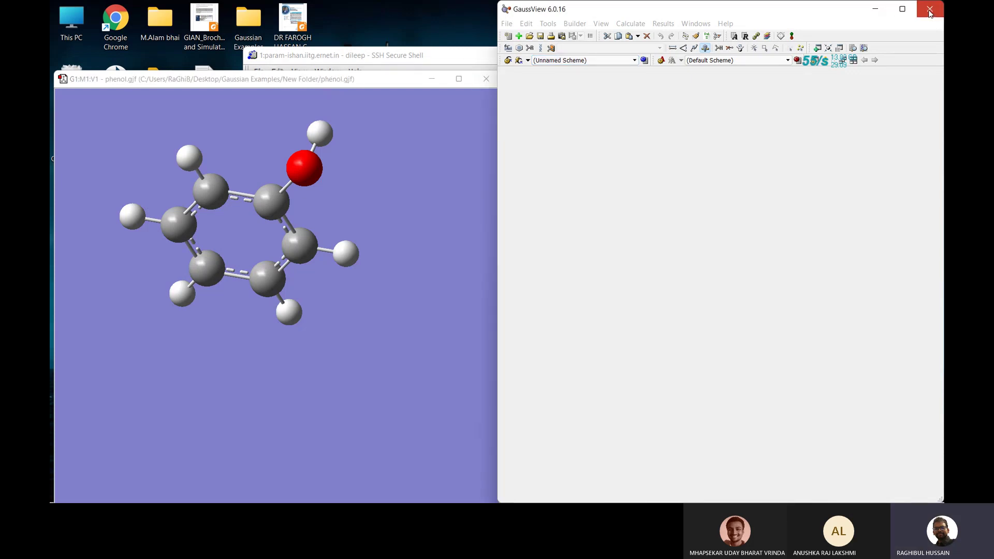
{"action": "left_click", "coordinate": [930, 11]}
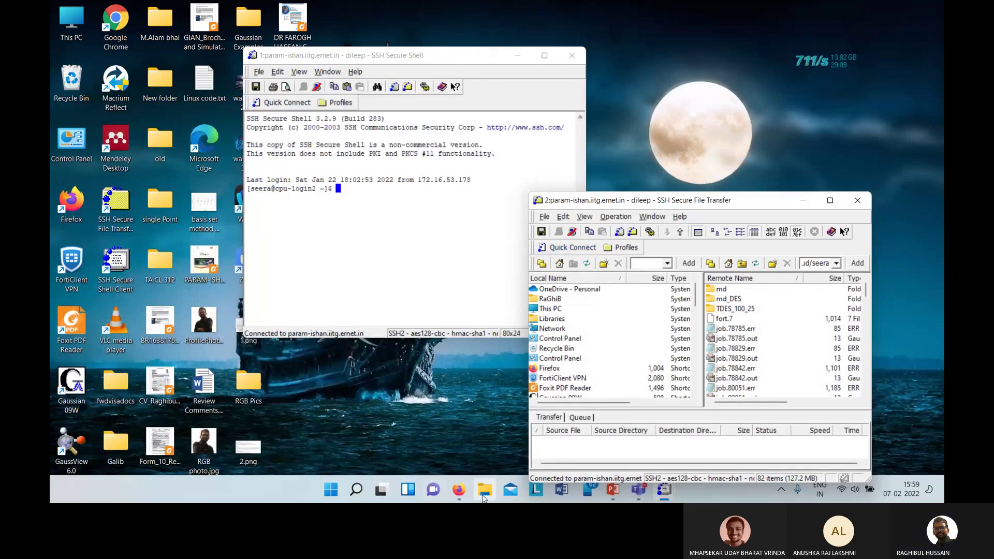
Step: Switch to File Explorer, locate the newly saved phenol.gjf in New Folder inside Gaussian Examples, select it, and minimize the window
{"action": "left_click", "coordinate": [482, 497]}
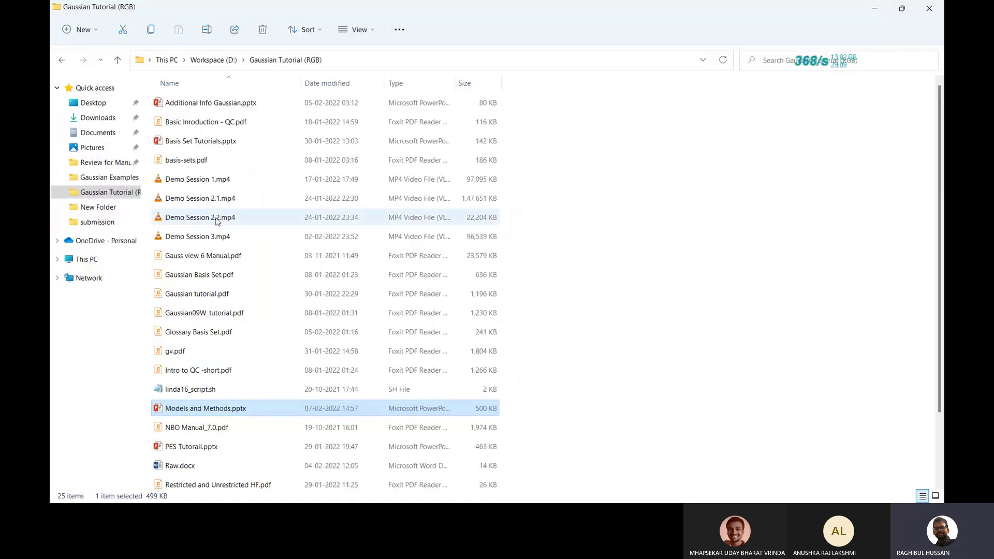
{"action": "left_click", "coordinate": [113, 179]}
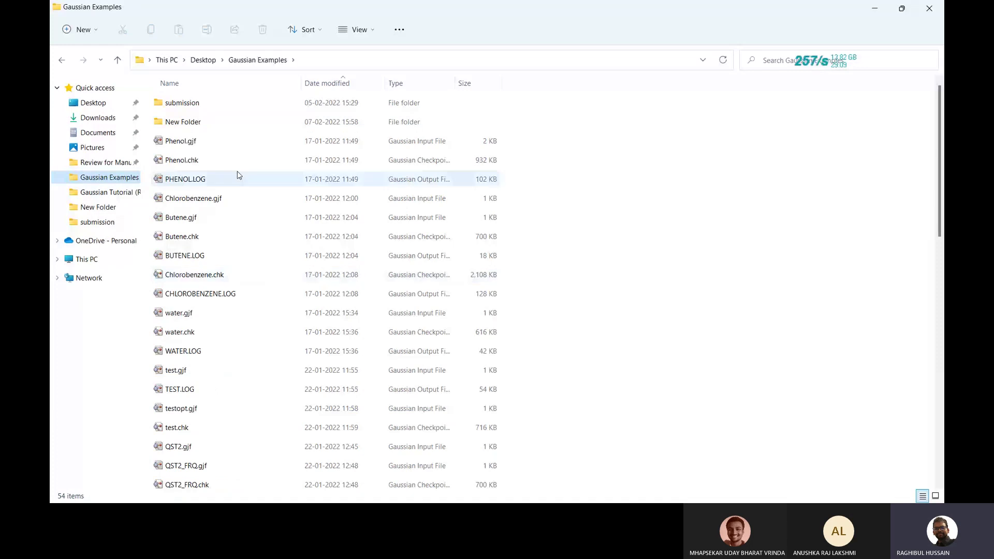
{"action": "left_click", "coordinate": [207, 147]}
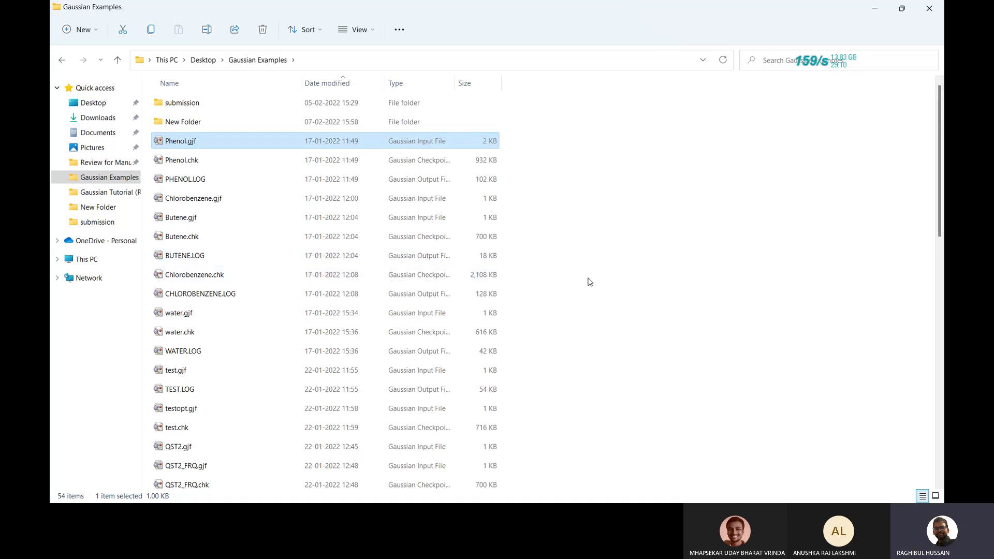
{"action": "left_click", "coordinate": [323, 82]}
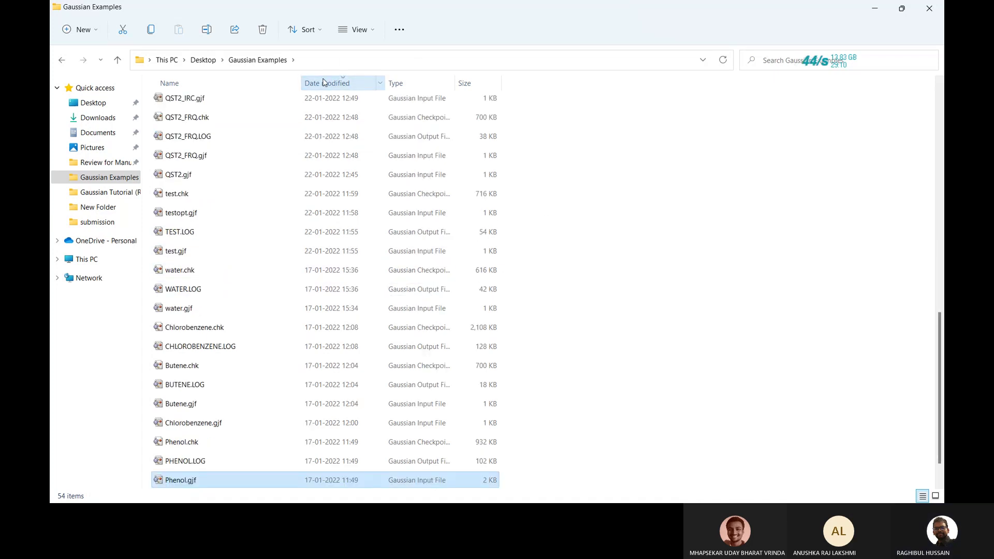
{"action": "left_click", "coordinate": [325, 83]}
{"action": "double_click", "coordinate": [233, 121]}
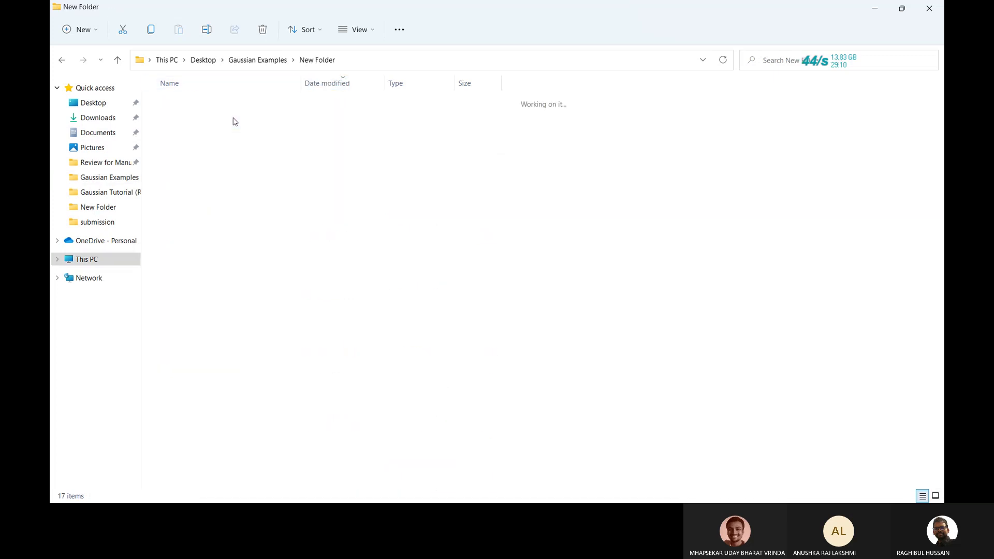
{"action": "left_click", "coordinate": [213, 106]}
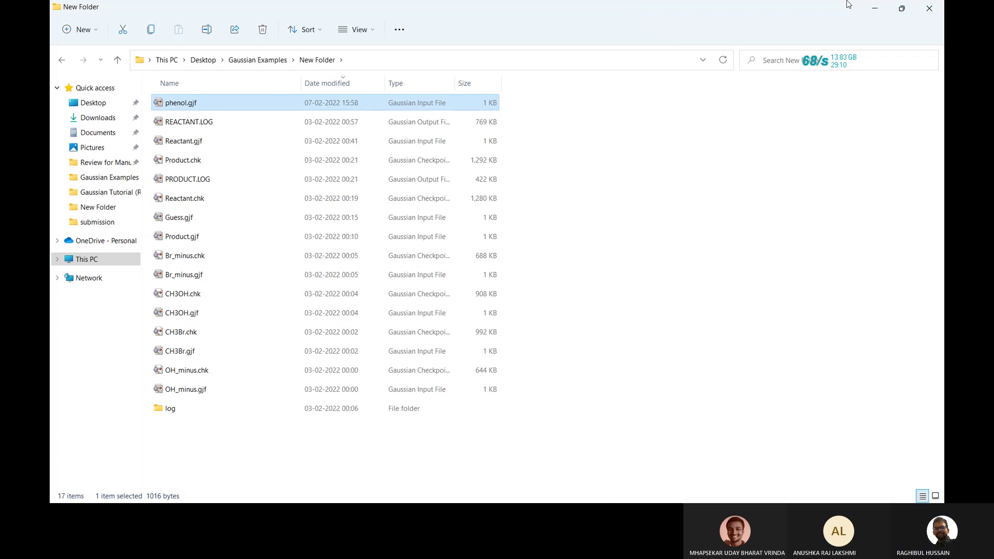
{"action": "left_click", "coordinate": [875, 9]}
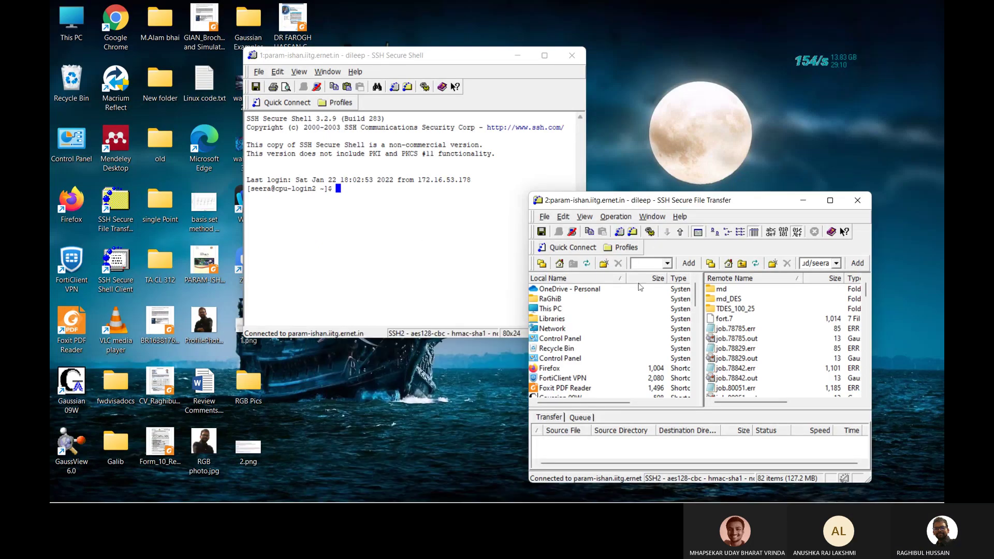
Step: Try to move phenol.gjf from File Explorer to the SSH file transfer window, and minimize the folder again
{"action": "mouse_move", "coordinate": [484, 500]}
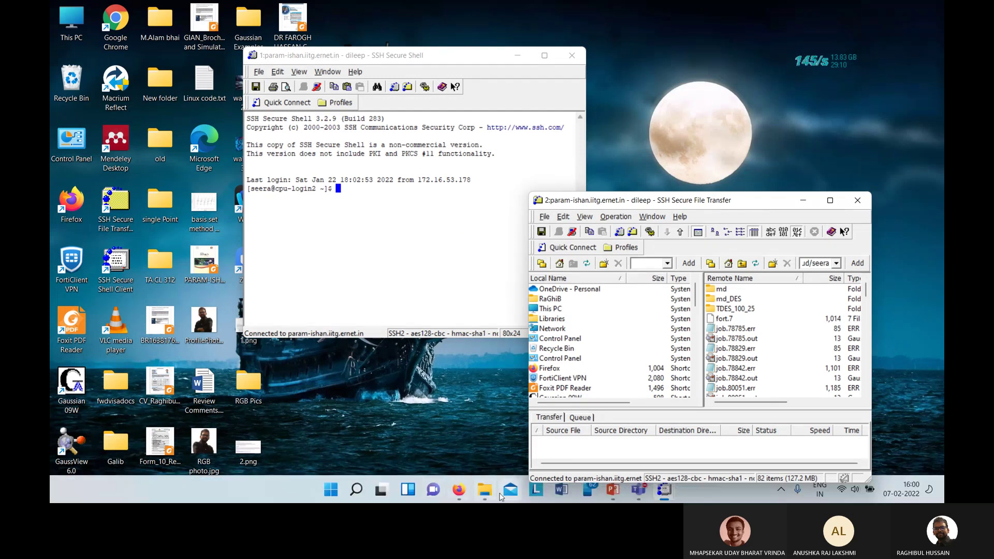
{"action": "left_click", "coordinate": [485, 500]}
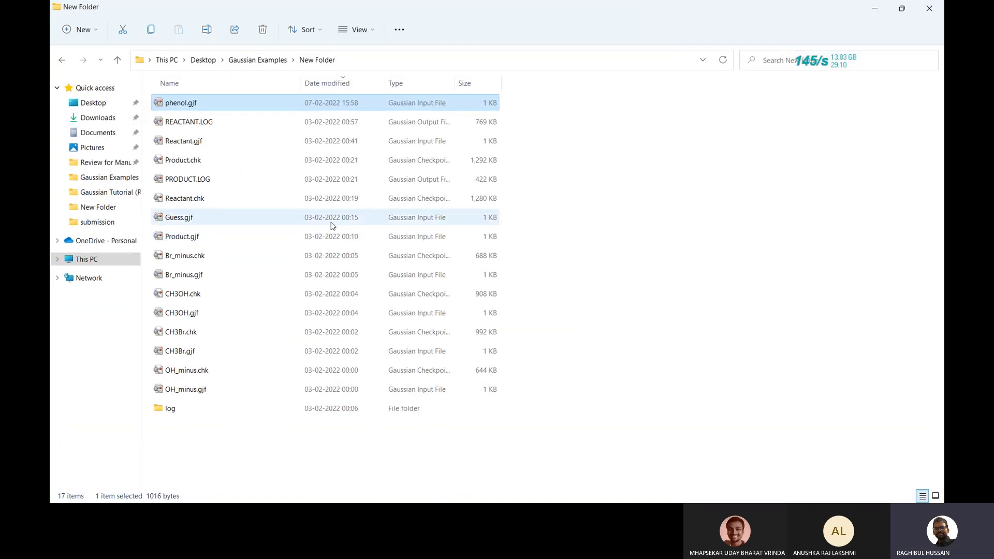
{"action": "left_click_drag", "start_coordinate": [230, 103], "coordinate": [598, 357]}
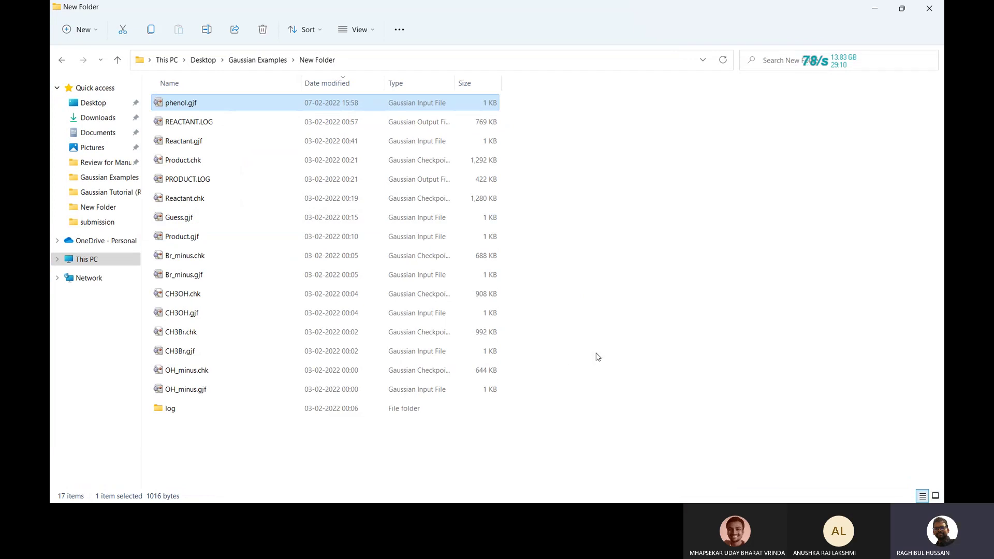
{"action": "left_click", "coordinate": [872, 9]}
Step: Turn off automatic hiding of the taskbar in the Windows taskbar behaviors, and close Settings
{"action": "right_click", "coordinate": [731, 491]}
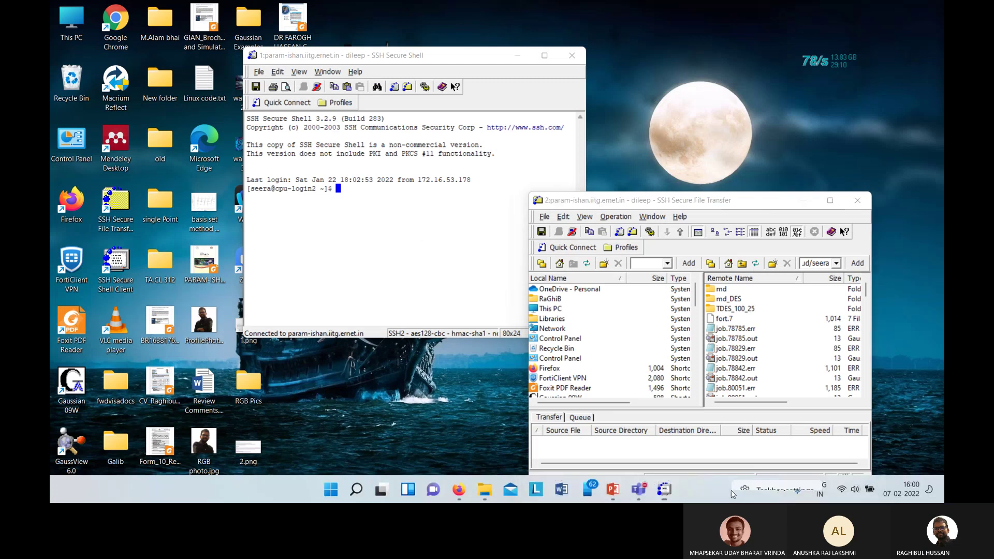
{"action": "left_click", "coordinate": [760, 482]}
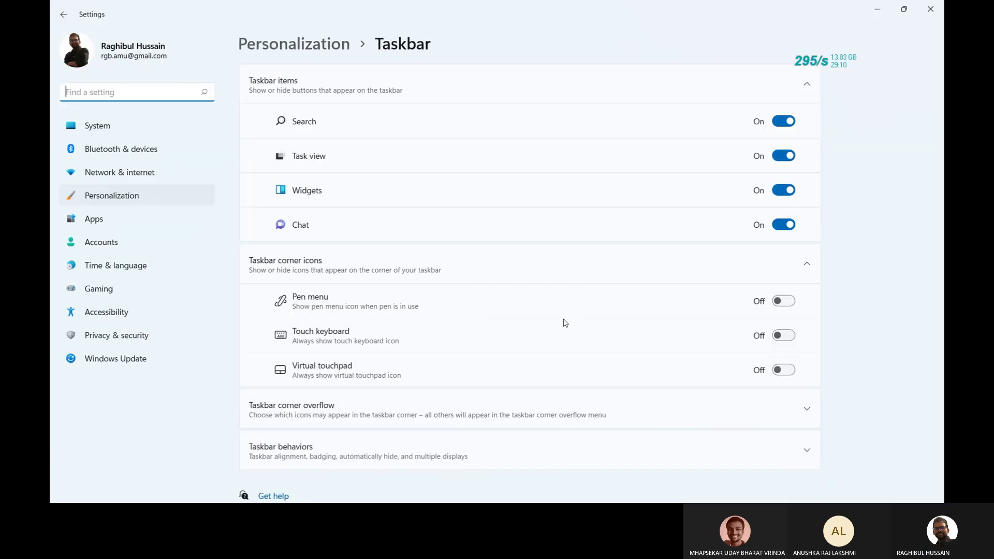
{"action": "left_click", "coordinate": [333, 446]}
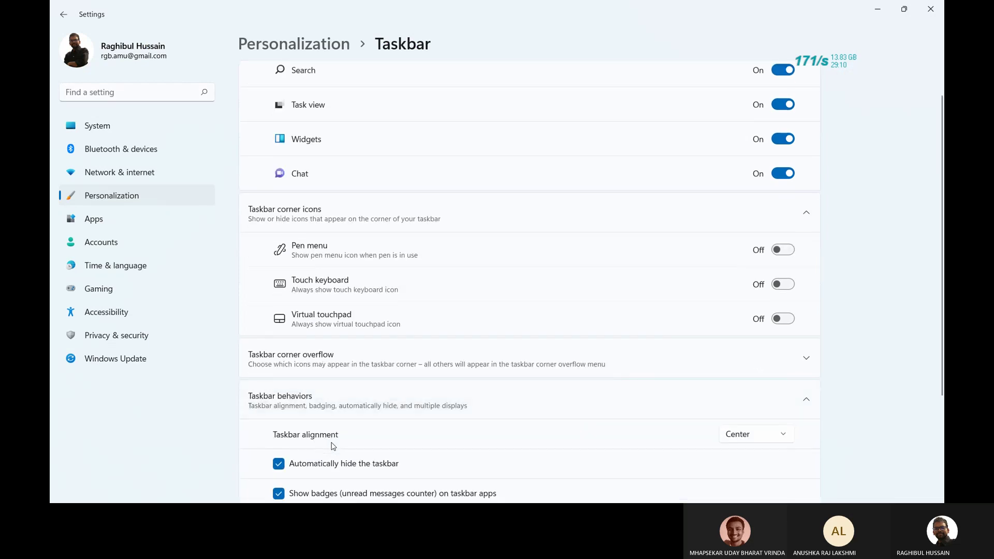
{"action": "left_click", "coordinate": [279, 464]}
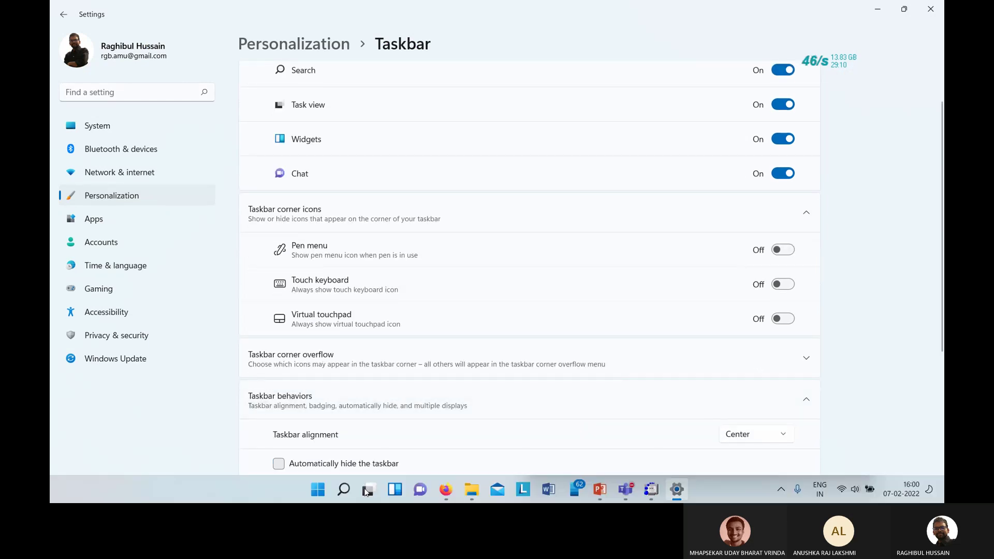
{"action": "left_click", "coordinate": [929, 11]}
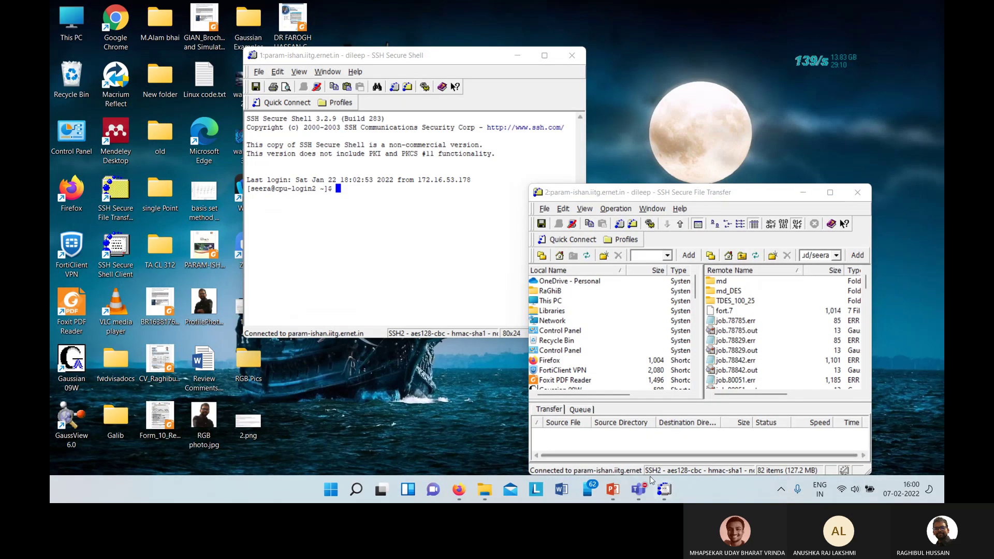
Step: Bring File Explorer and SSH Secure File Transfer up together and upload phenol.gjf to the remote home directory
{"action": "left_click", "coordinate": [485, 489]}
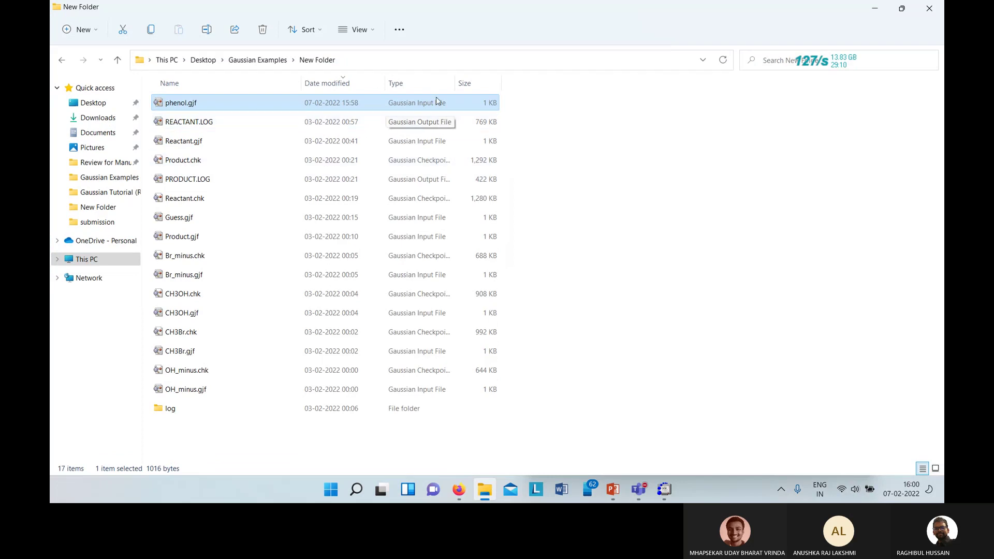
{"action": "left_click", "coordinate": [546, 15]}
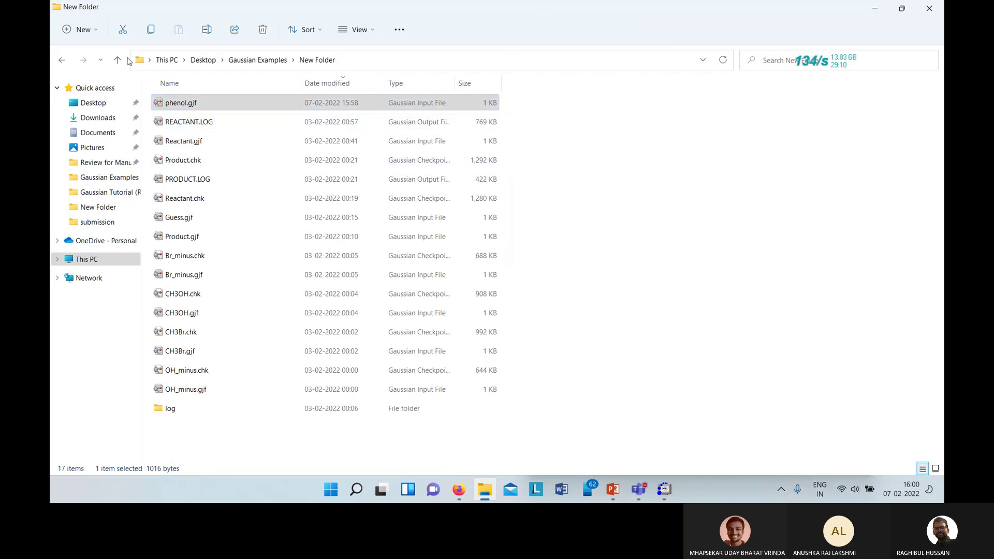
{"action": "right_click", "coordinate": [216, 100]}
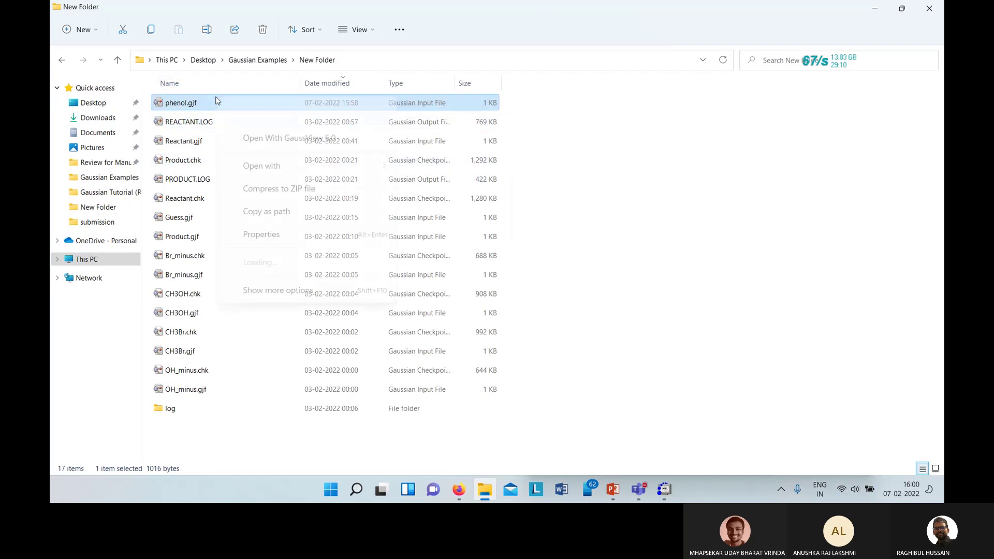
{"action": "left_click_drag", "start_coordinate": [204, 97], "coordinate": [660, 489]}
{"action": "left_click_drag", "start_coordinate": [671, 502], "coordinate": [657, 413]}
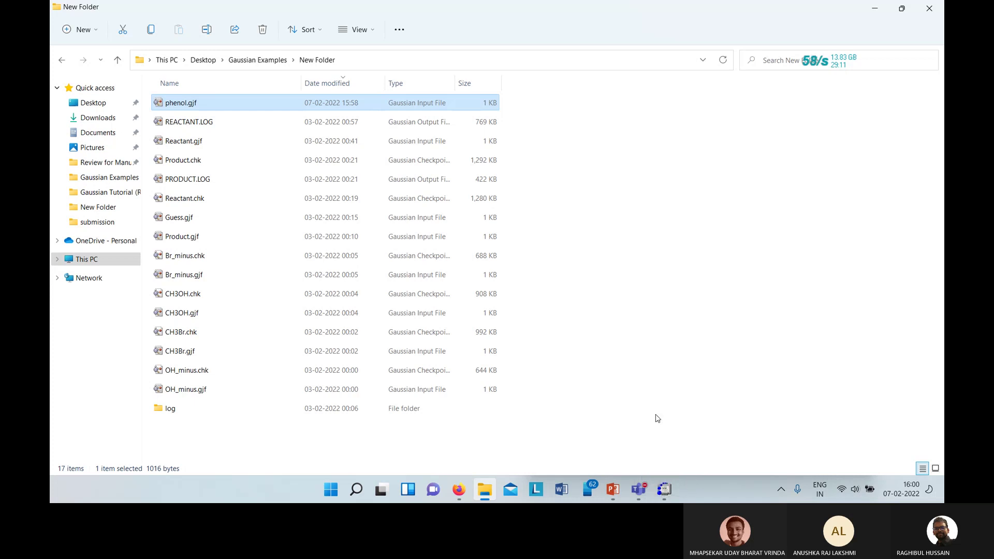
{"action": "left_click", "coordinate": [663, 489]}
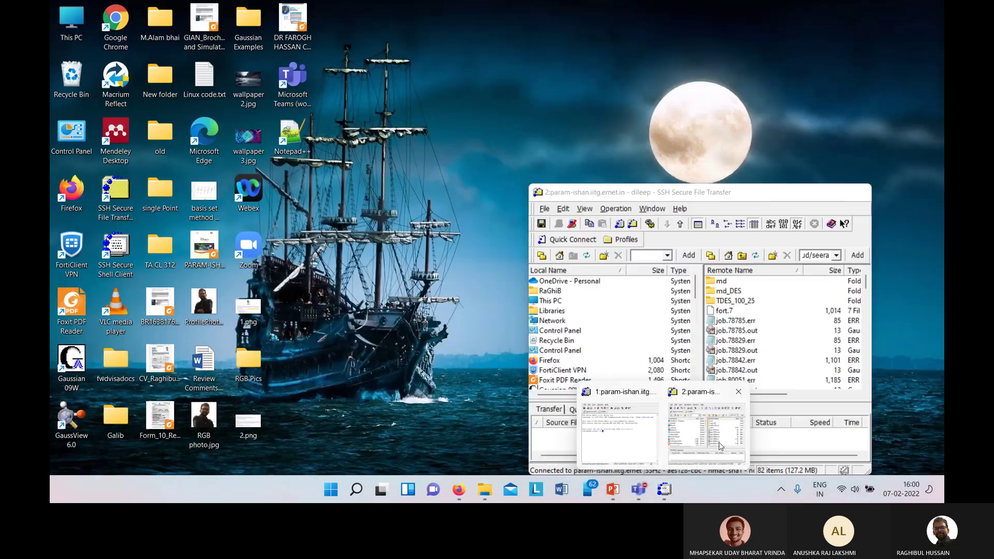
{"action": "left_click", "coordinate": [720, 445]}
{"action": "left_click", "coordinate": [332, 107]}
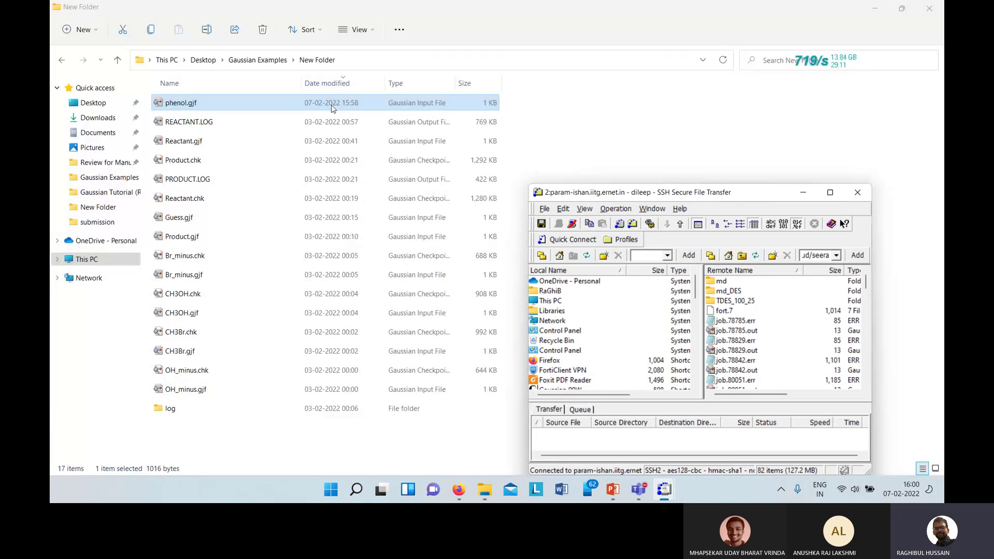
{"action": "left_click_drag", "start_coordinate": [332, 107], "coordinate": [798, 336]}
Step: Locate the uploaded phenol.gjf in the remote file list and rename it as phenol.com
{"action": "scroll", "coordinate": [797, 336], "scroll_direction": "down", "scroll_amount": 17}
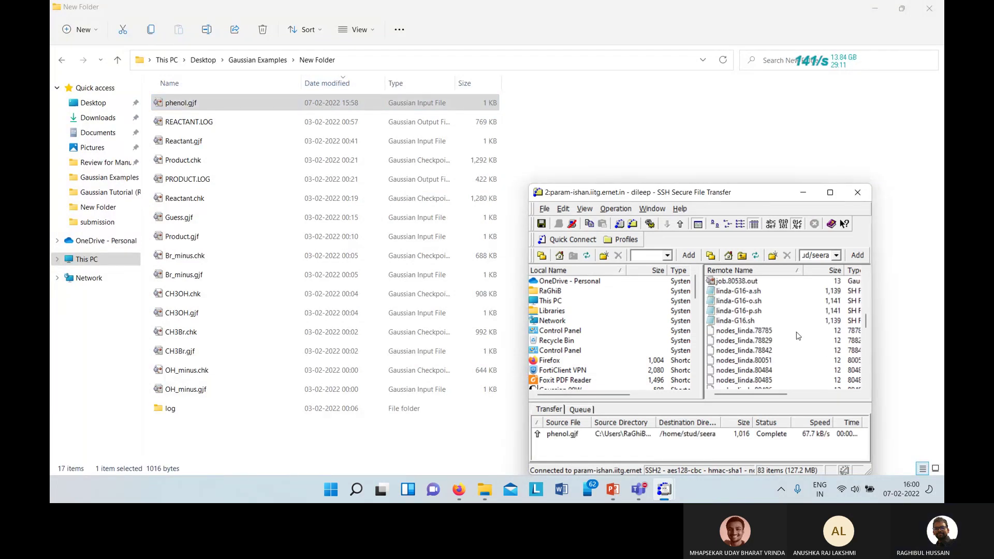
{"action": "scroll", "coordinate": [798, 336], "scroll_direction": "down", "scroll_amount": 5}
{"action": "scroll", "coordinate": [798, 335], "scroll_direction": "up", "scroll_amount": 1}
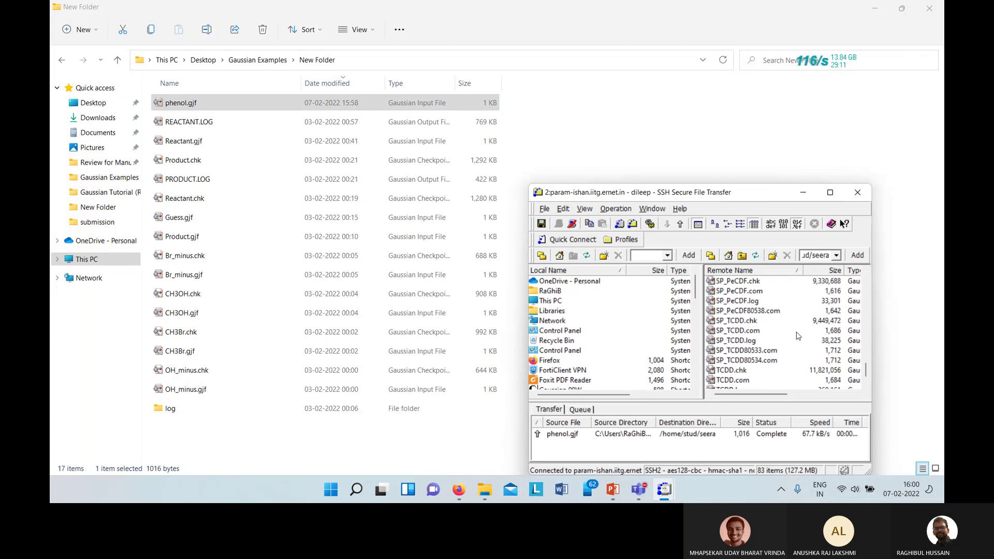
{"action": "scroll", "coordinate": [798, 336], "scroll_direction": "up", "scroll_amount": 3}
{"action": "scroll", "coordinate": [797, 336], "scroll_direction": "up", "scroll_amount": 3}
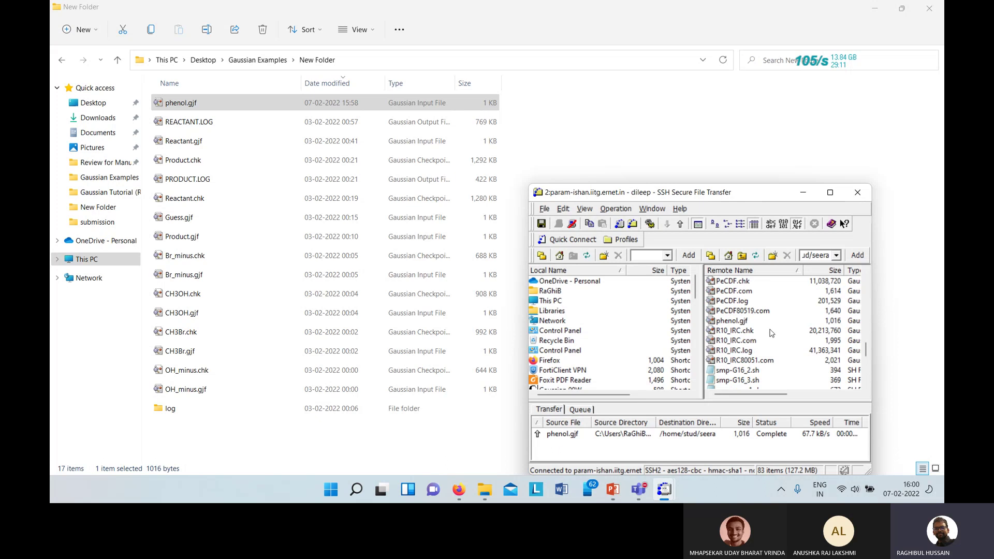
{"action": "left_click", "coordinate": [744, 322]}
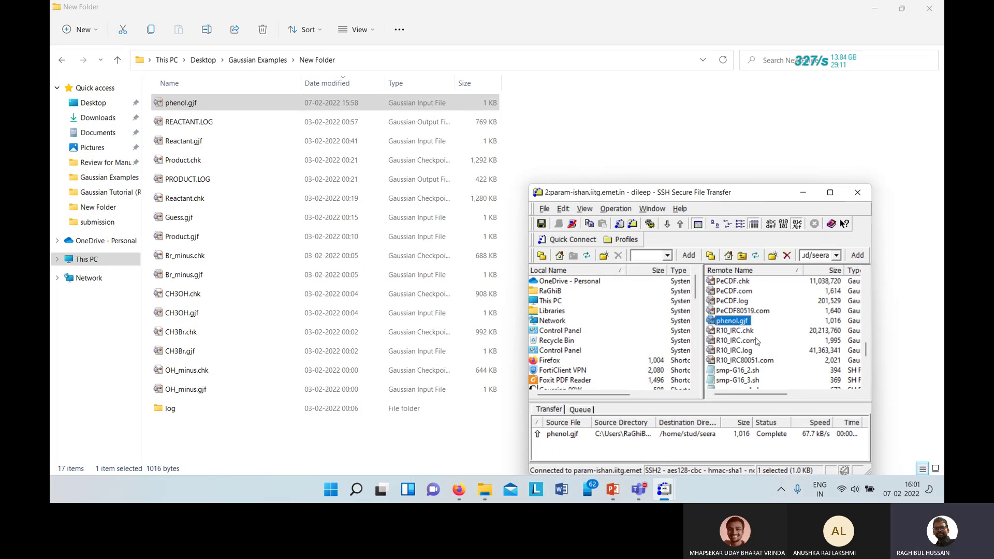
{"action": "left_click", "coordinate": [745, 312]}
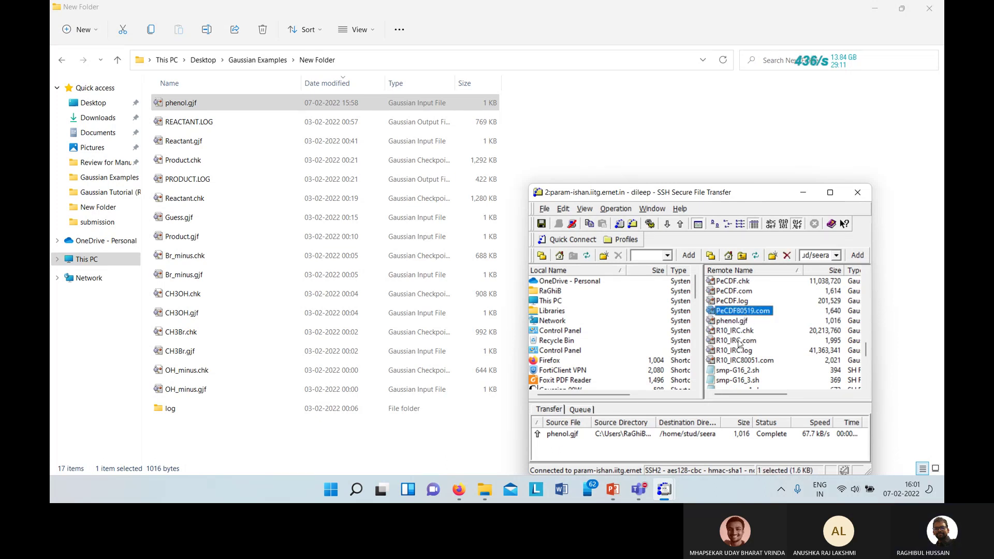
{"action": "left_click", "coordinate": [746, 323]}
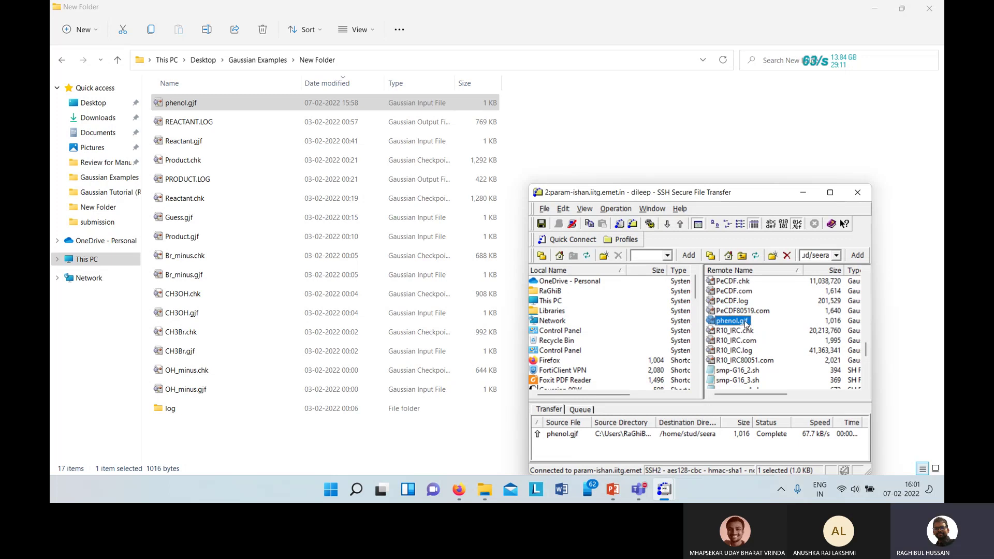
{"action": "left_click", "coordinate": [746, 322]}
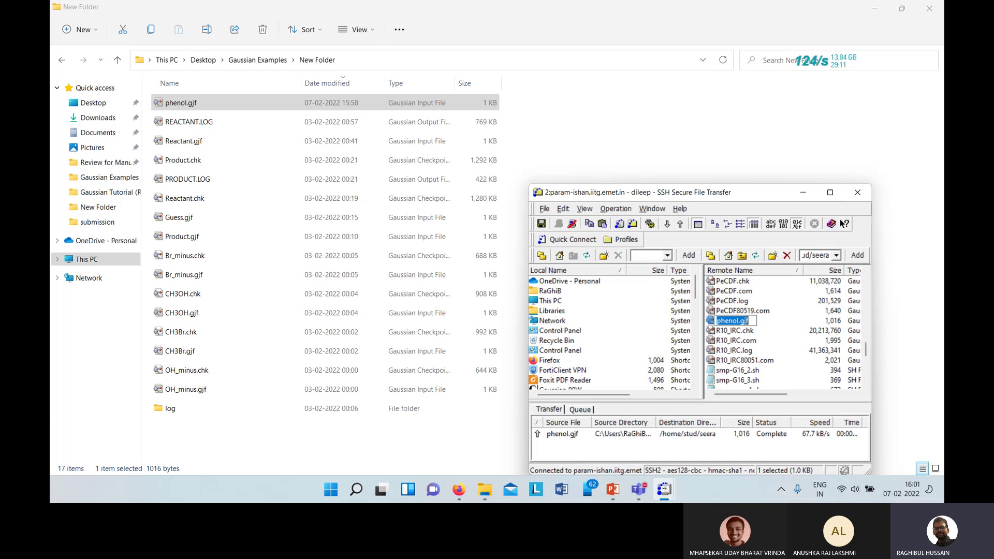
{"action": "key", "text": "Right"}
{"action": "key", "text": "BackSpace"}
{"action": "key", "text": "BackSpace"}
{"action": "key", "text": "BackSpace"}
{"action": "type", "text": "com"}
{"action": "key", "text": "Return"}
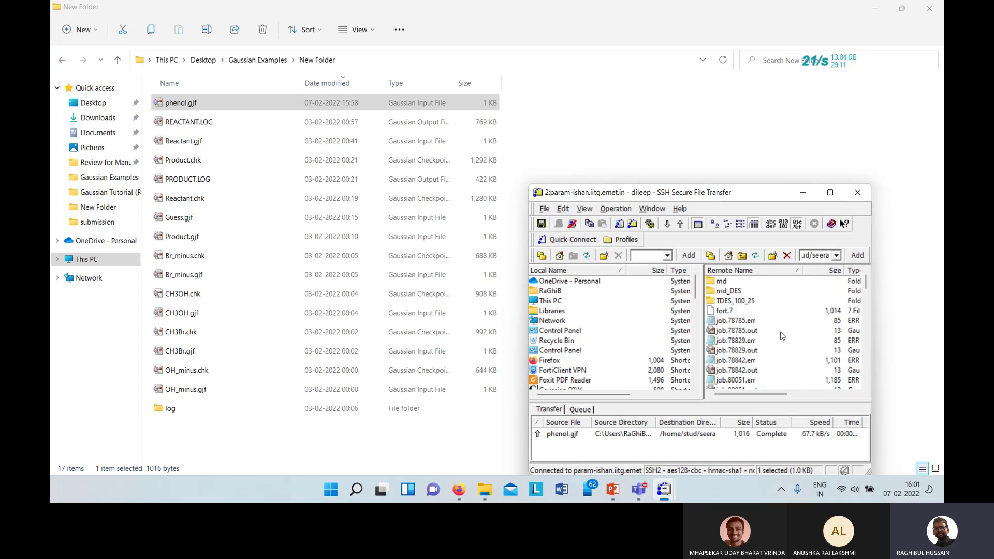
Step: Look through the remote file list to check the renamed phenol file and the available job scripts
{"action": "scroll", "coordinate": [776, 316], "scroll_direction": "down", "scroll_amount": 3}
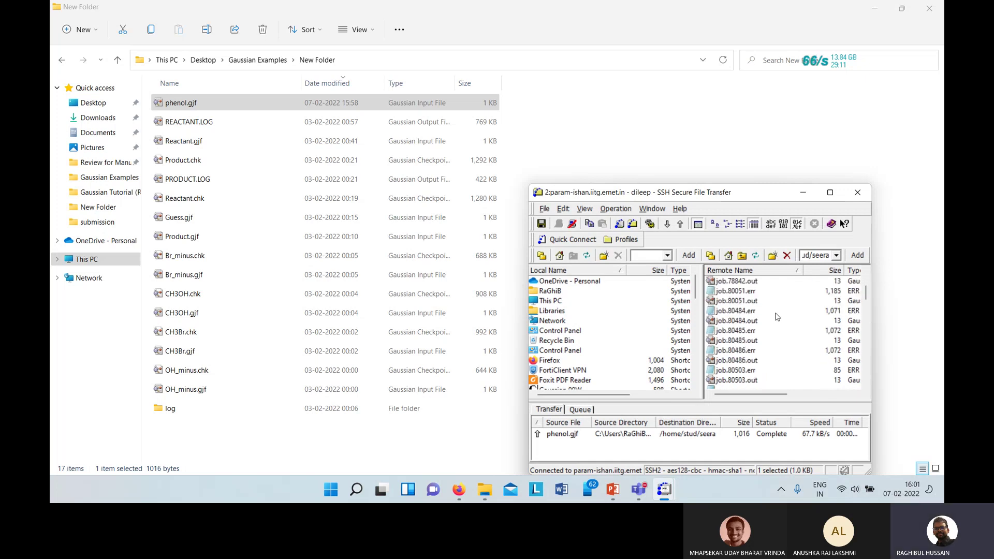
{"action": "scroll", "coordinate": [776, 317], "scroll_direction": "down", "scroll_amount": 9}
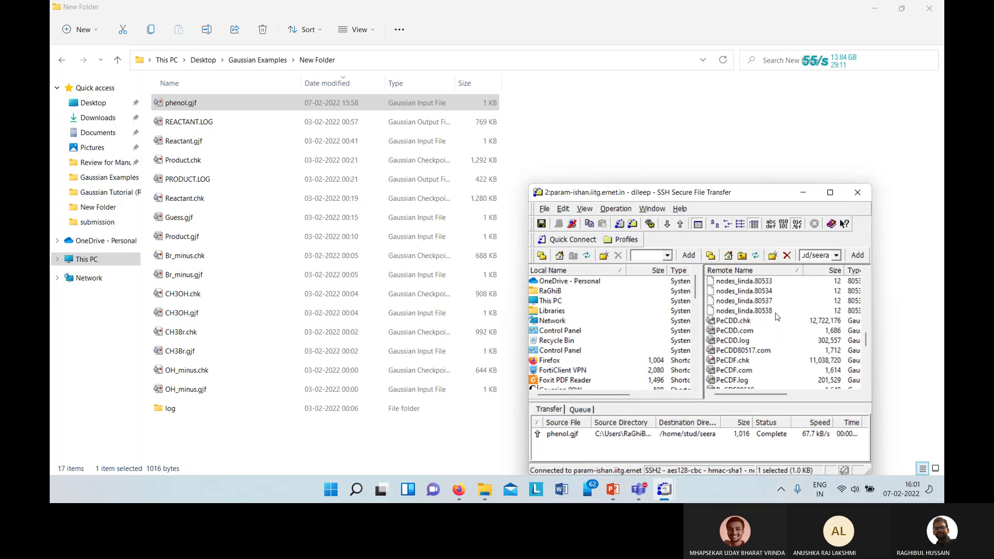
{"action": "scroll", "coordinate": [746, 339], "scroll_direction": "down", "scroll_amount": 1}
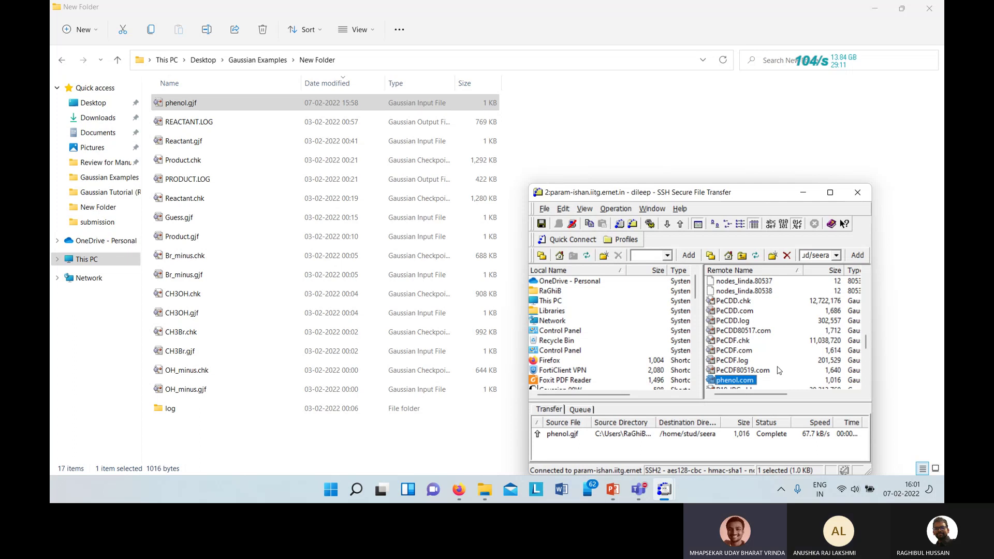
{"action": "scroll", "coordinate": [763, 331], "scroll_direction": "down", "scroll_amount": 3}
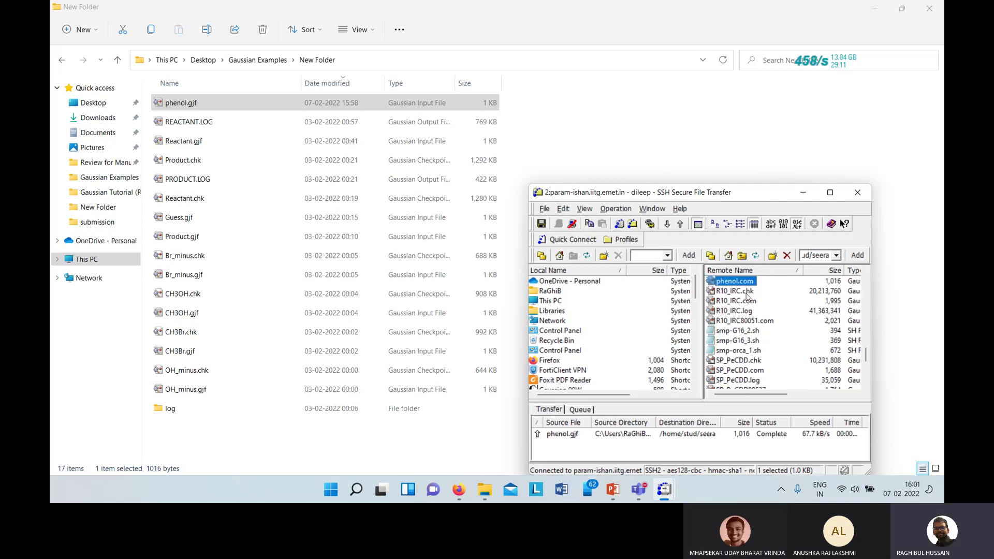
{"action": "scroll", "coordinate": [747, 295], "scroll_direction": "up", "scroll_amount": 1}
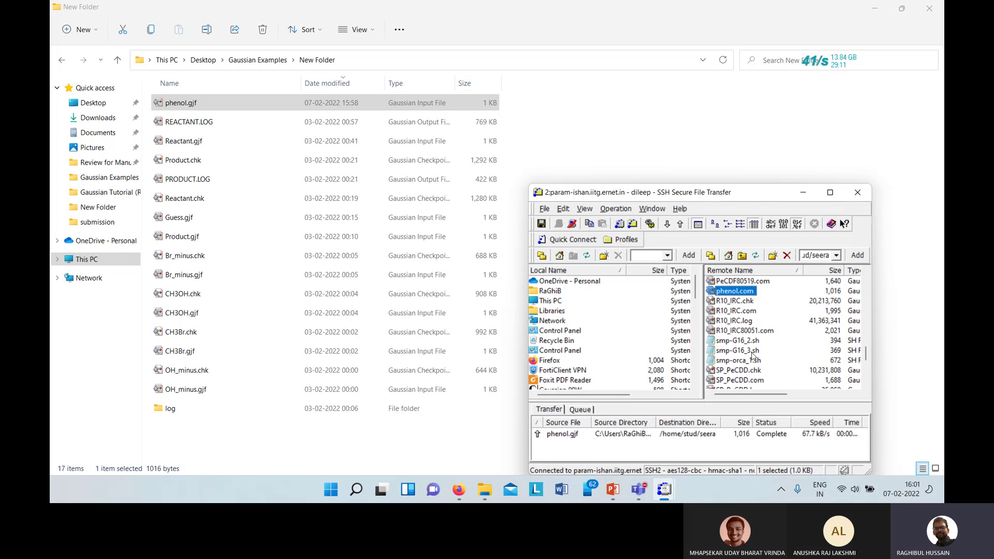
{"action": "scroll", "coordinate": [790, 334], "scroll_direction": "up", "scroll_amount": 6}
{"action": "scroll", "coordinate": [790, 333], "scroll_direction": "up", "scroll_amount": 3}
{"action": "scroll", "coordinate": [789, 334], "scroll_direction": "down", "scroll_amount": 10}
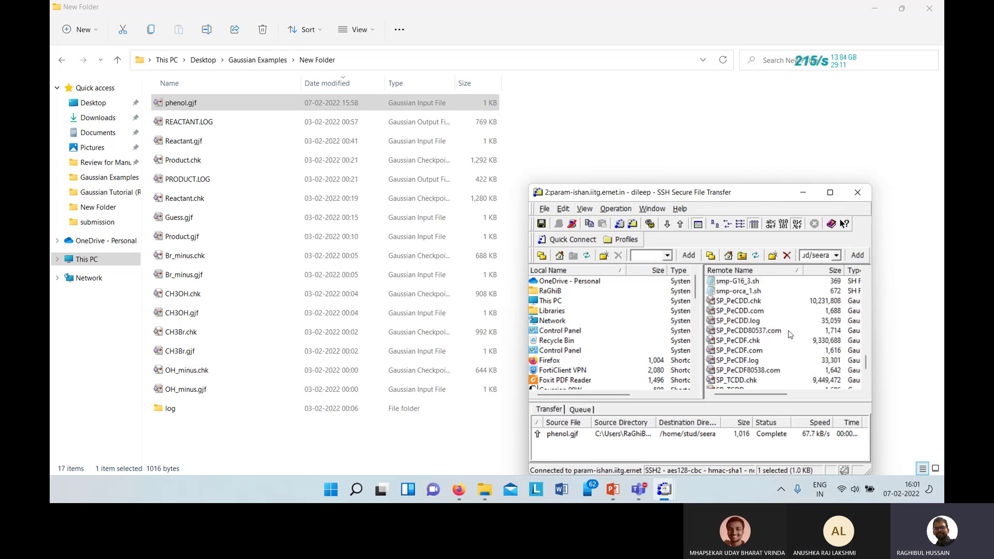
Step: Find the linda-G16 job scripts in the remote file list, and check the account's queue in SSH Secure Shell with squeue -u and the login username
{"action": "scroll", "coordinate": [790, 334], "scroll_direction": "up", "scroll_amount": 3}
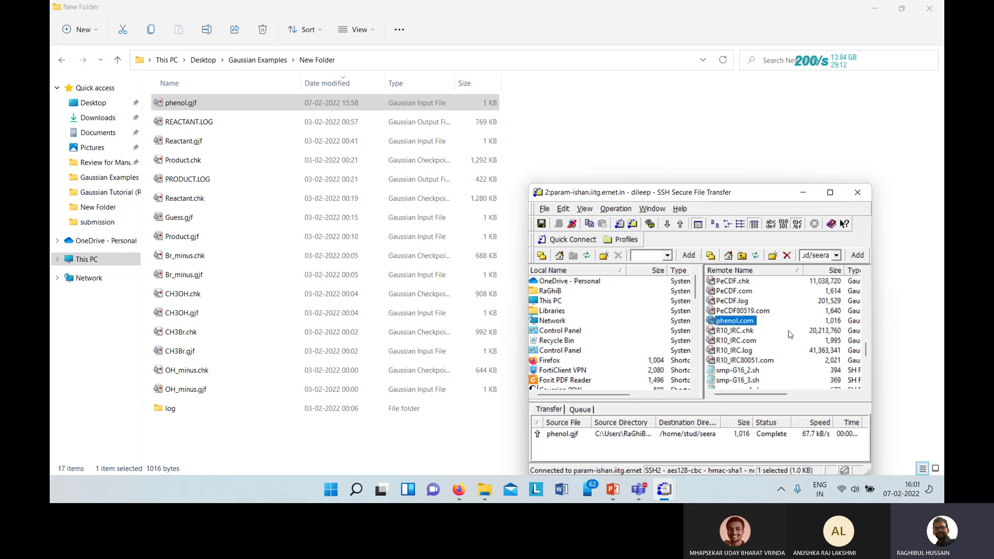
{"action": "scroll", "coordinate": [790, 334], "scroll_direction": "up", "scroll_amount": 5}
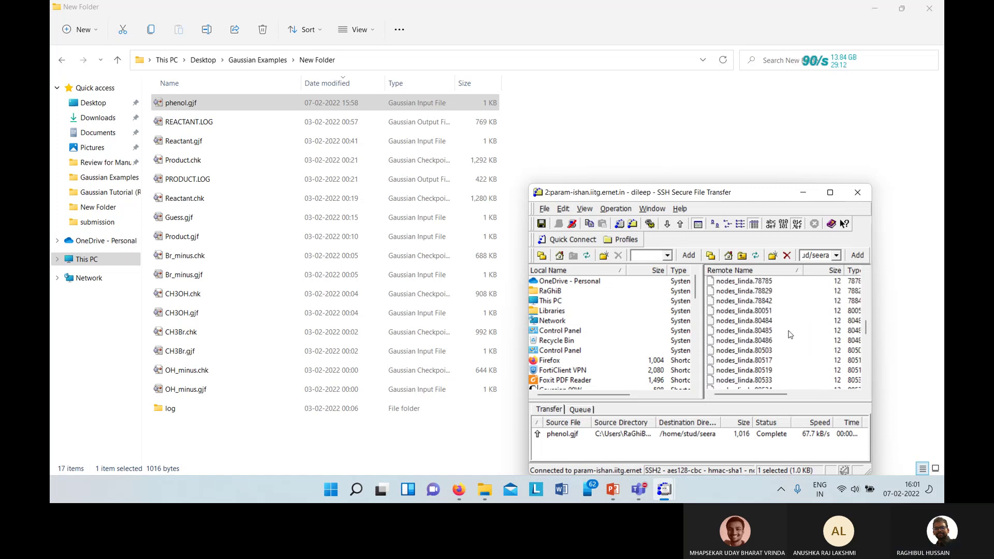
{"action": "scroll", "coordinate": [789, 334], "scroll_direction": "up", "scroll_amount": 3}
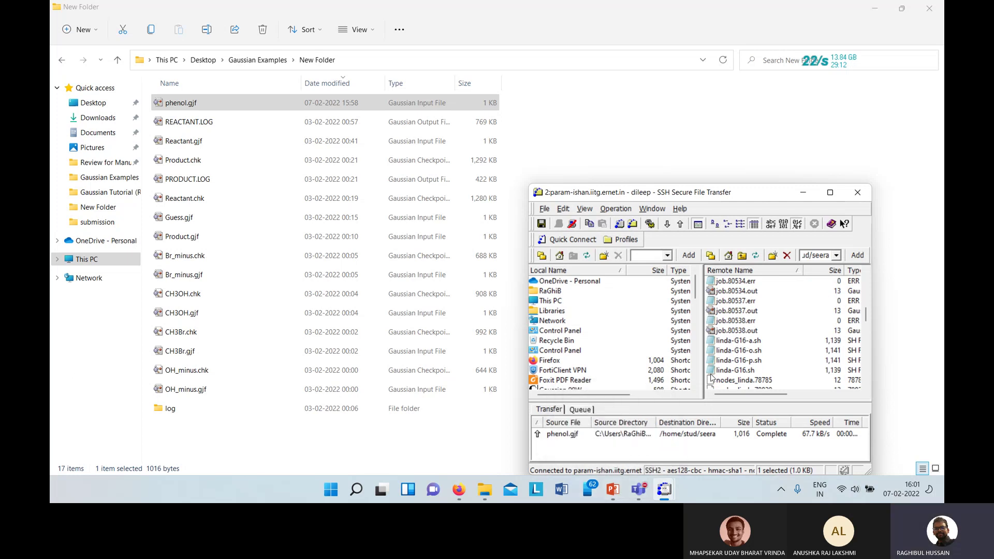
{"action": "mouse_move", "coordinate": [664, 489]}
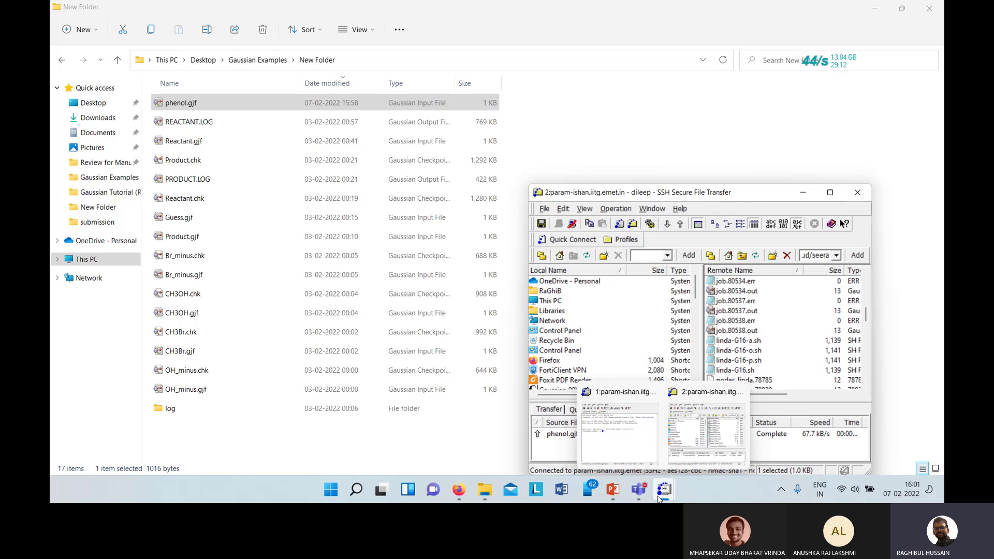
{"action": "left_click", "coordinate": [641, 450]}
{"action": "type", "text": "squeue -u seera"}
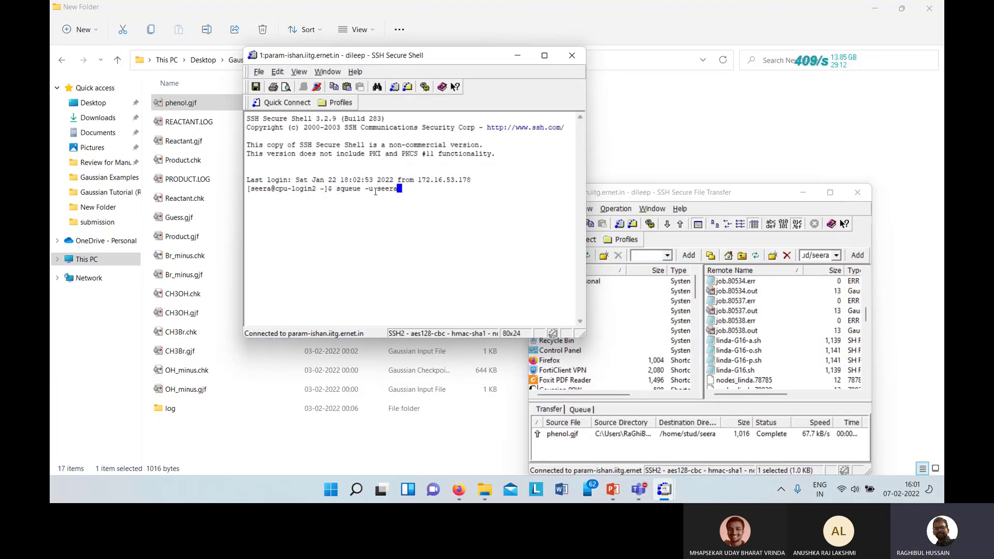
{"action": "key", "text": "Return"}
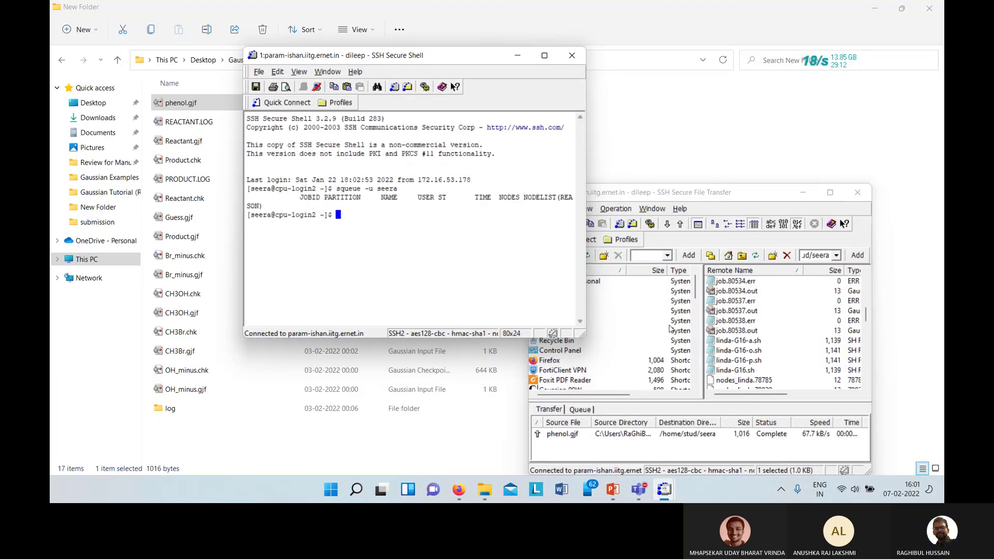
Step: Open the remote job script linda-G16-a.sh for editing and set its SBATCH job-name to phenol
{"action": "double_click", "coordinate": [737, 340]}
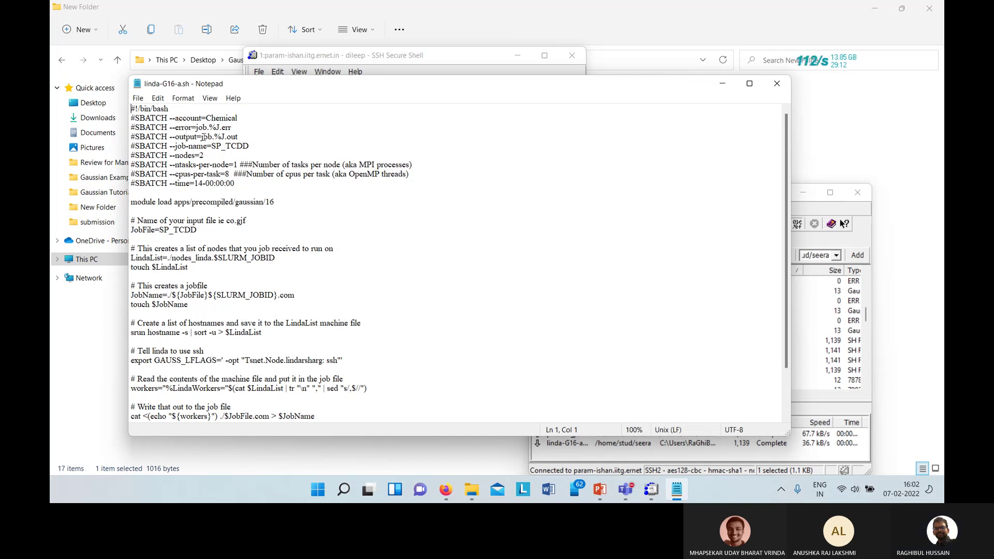
{"action": "left_click", "coordinate": [251, 146]}
{"action": "key", "text": "BackSpace"}
{"action": "key", "text": "BackSpace"}
{"action": "key", "text": "BackSpace"}
{"action": "key", "text": "BackSpace"}
{"action": "key", "text": "BackSpace"}
{"action": "key", "text": "BackSpace"}
{"action": "key", "text": "BackSpace"}
{"action": "type", "text": "phenol"}
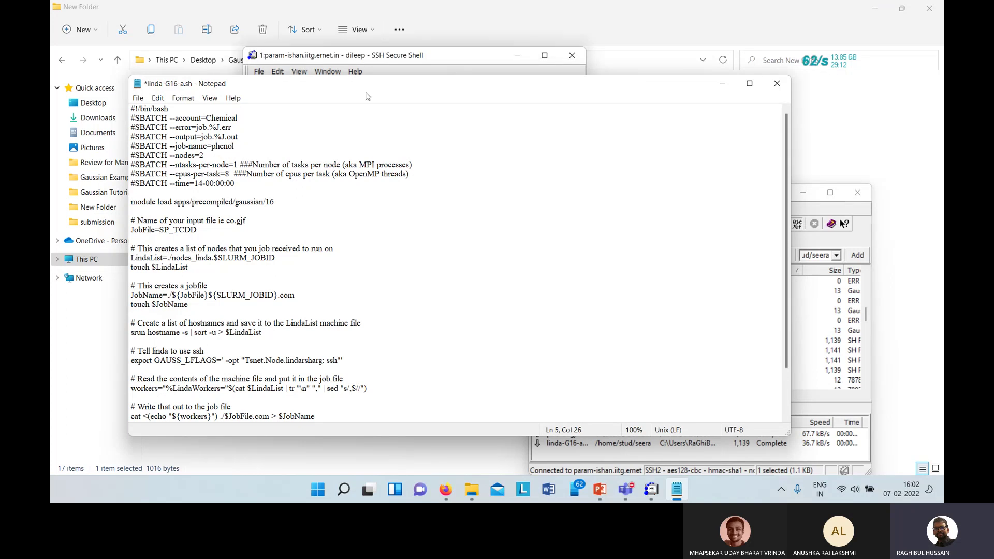
Step: Set the JobFile variable under the input file name comment to phenol, uncovering the windows behind the script
{"action": "left_click_drag", "start_coordinate": [405, 84], "coordinate": [505, 104]}
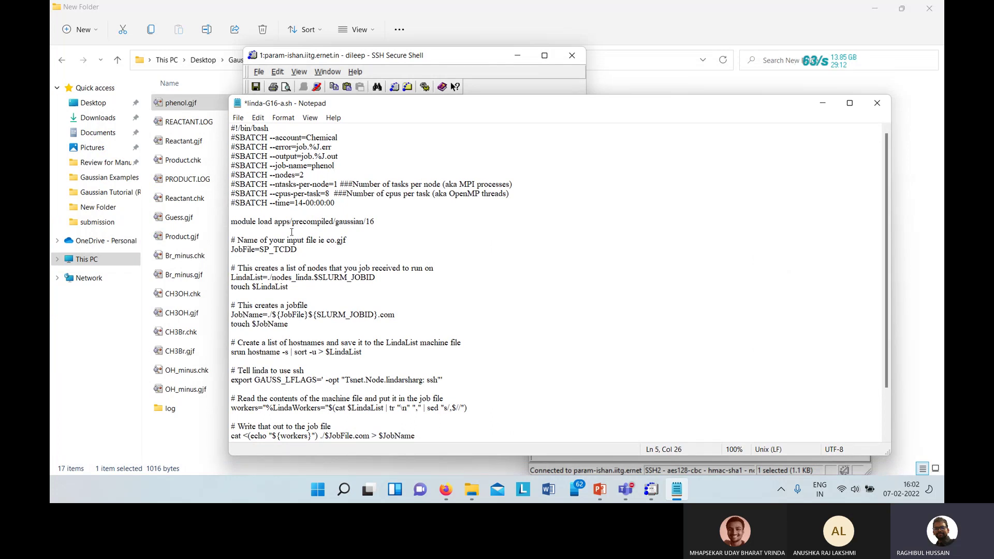
{"action": "left_click", "coordinate": [299, 249]}
{"action": "key", "text": "BackSpace"}
{"action": "key", "text": "BackSpace"}
{"action": "key", "text": "BackSpace"}
{"action": "key", "text": "BackSpace"}
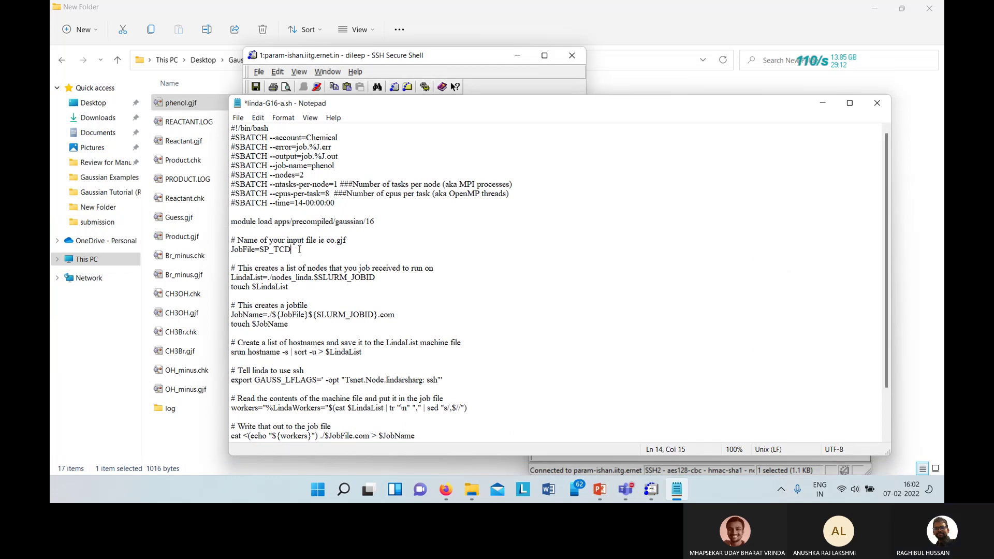
{"action": "key", "text": "BackSpace"}
{"action": "key", "text": "BackSpace"}
{"action": "key", "text": "BackSpace"}
{"action": "type", "text": "phenol"}
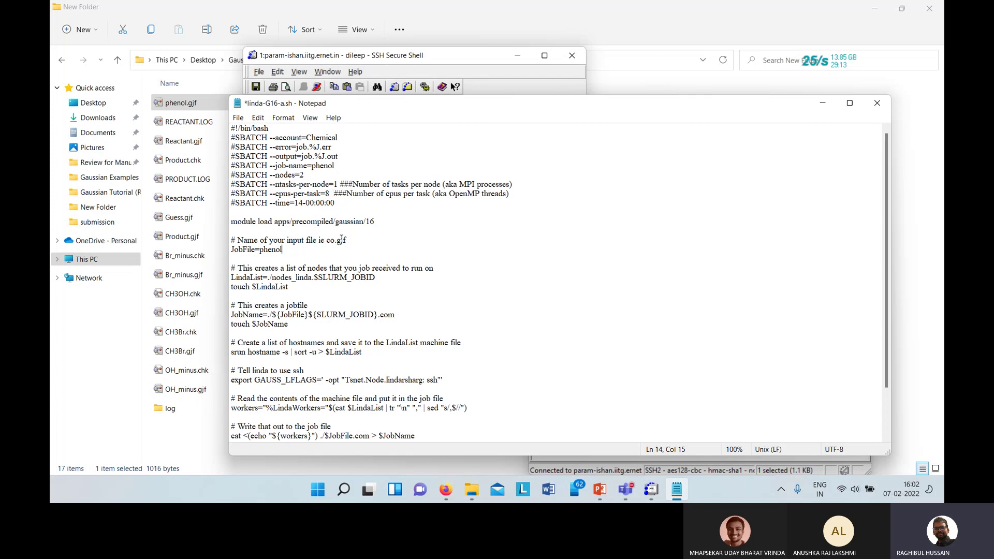
Step: Review the whole job script, from the SBATCH settings to the scratch directory and g16 command lines
{"action": "scroll", "coordinate": [359, 332], "scroll_direction": "down", "scroll_amount": 1}
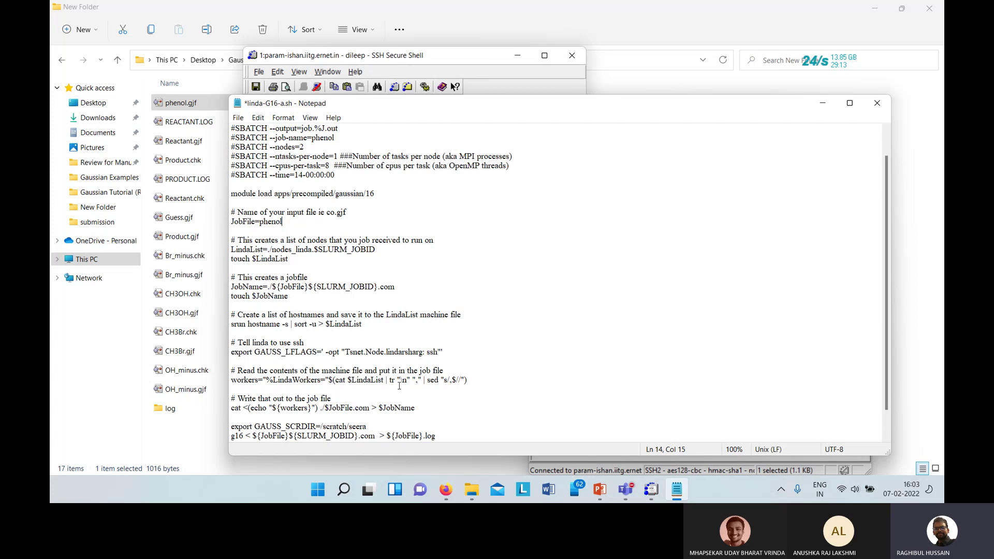
{"action": "scroll", "coordinate": [368, 204], "scroll_direction": "up", "scroll_amount": 1}
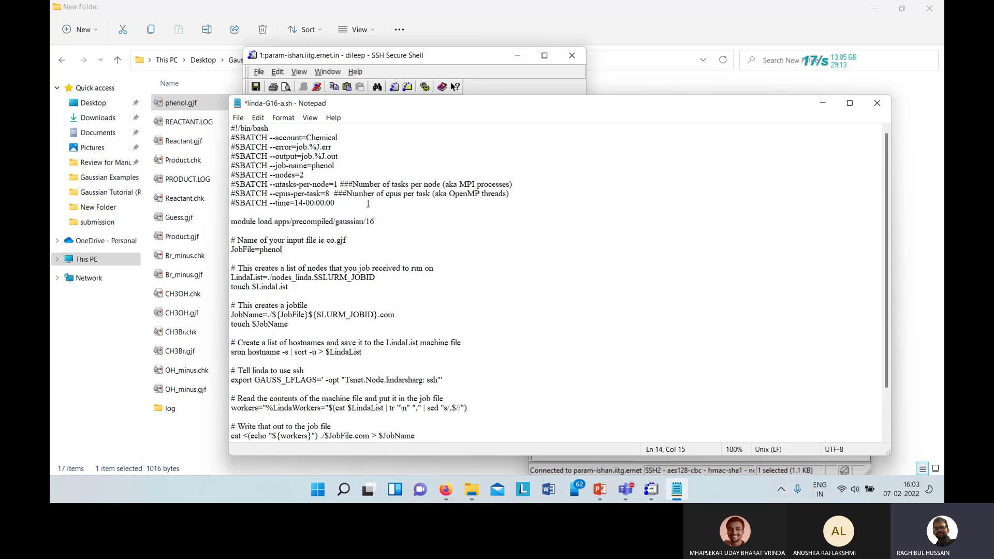
{"action": "scroll", "coordinate": [368, 204], "scroll_direction": "down", "scroll_amount": 2}
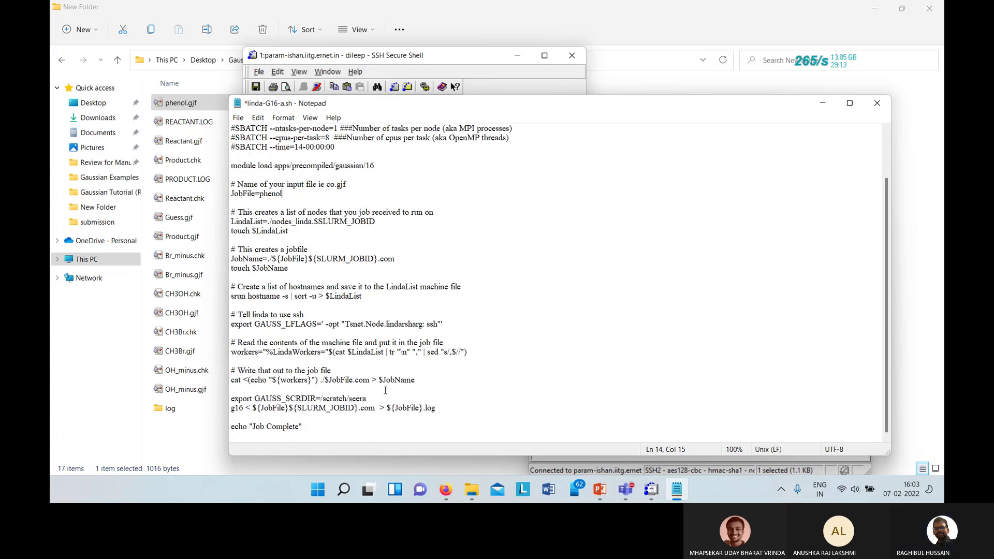
{"action": "scroll", "coordinate": [385, 390], "scroll_direction": "up", "scroll_amount": 2}
{"action": "scroll", "coordinate": [385, 391], "scroll_direction": "down", "scroll_amount": 2}
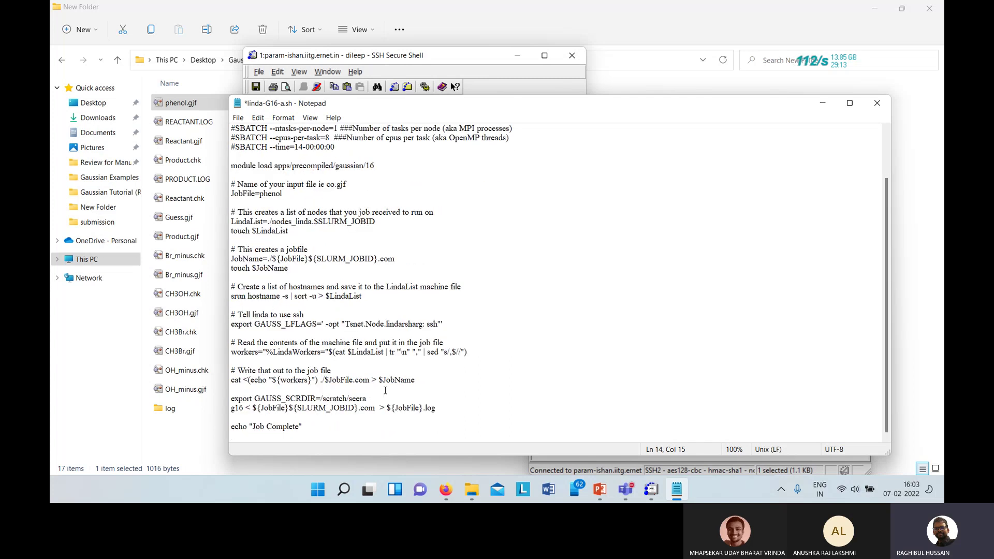
{"action": "scroll", "coordinate": [330, 266], "scroll_direction": "up", "scroll_amount": 2}
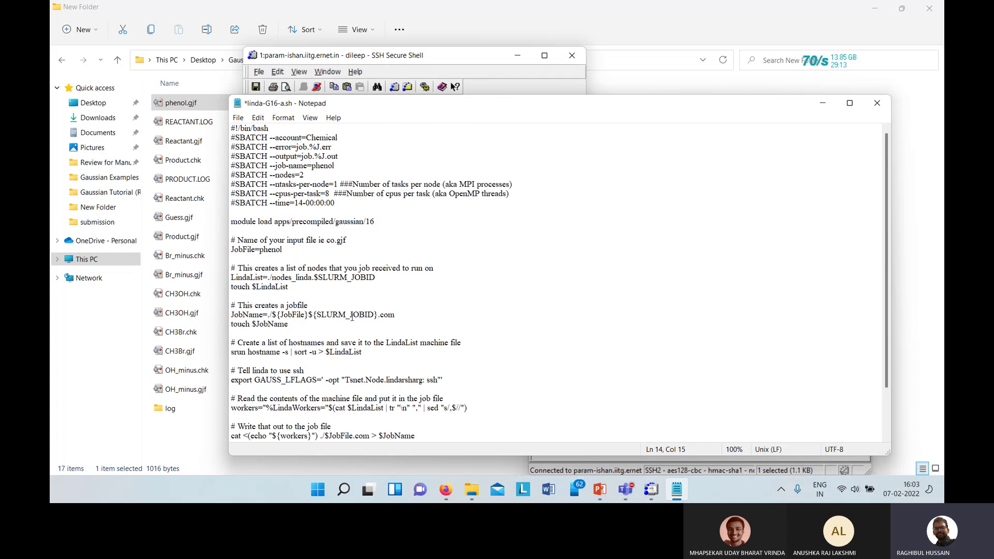
{"action": "scroll", "coordinate": [352, 317], "scroll_direction": "down", "scroll_amount": 2}
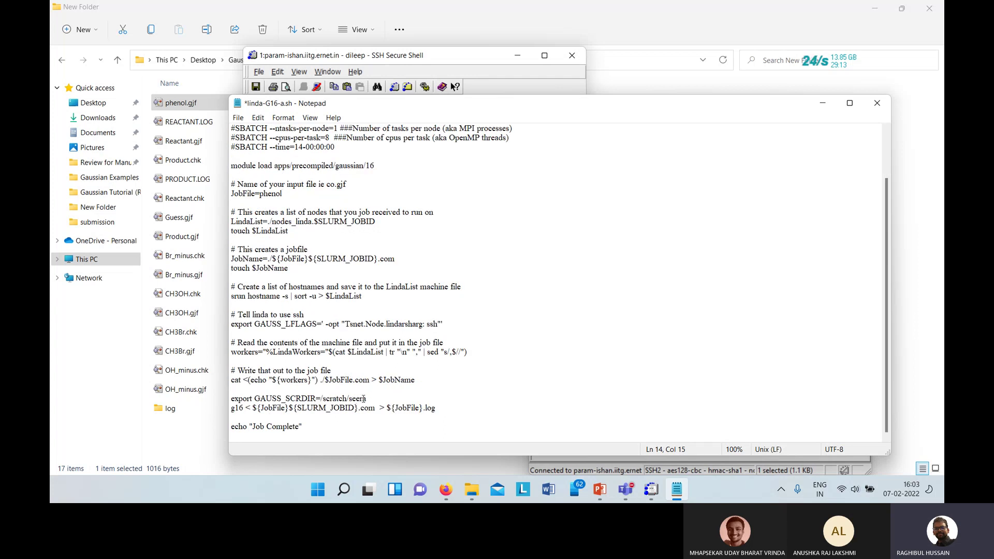
Step: Save and close linda-G16-a.sh, and upload the modified script over the existing remote copy
{"action": "key", "text": "ctrl+s"}
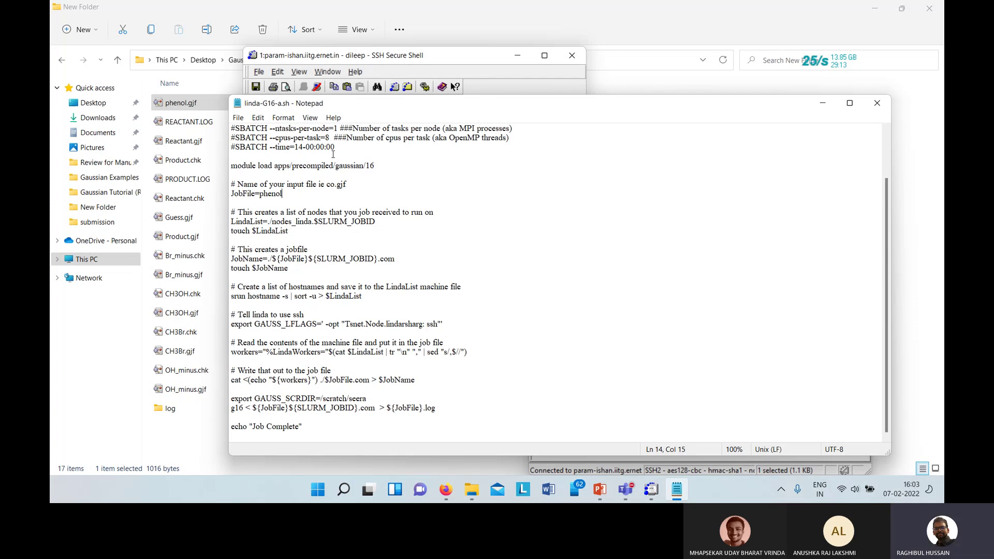
{"action": "left_click", "coordinate": [877, 105]}
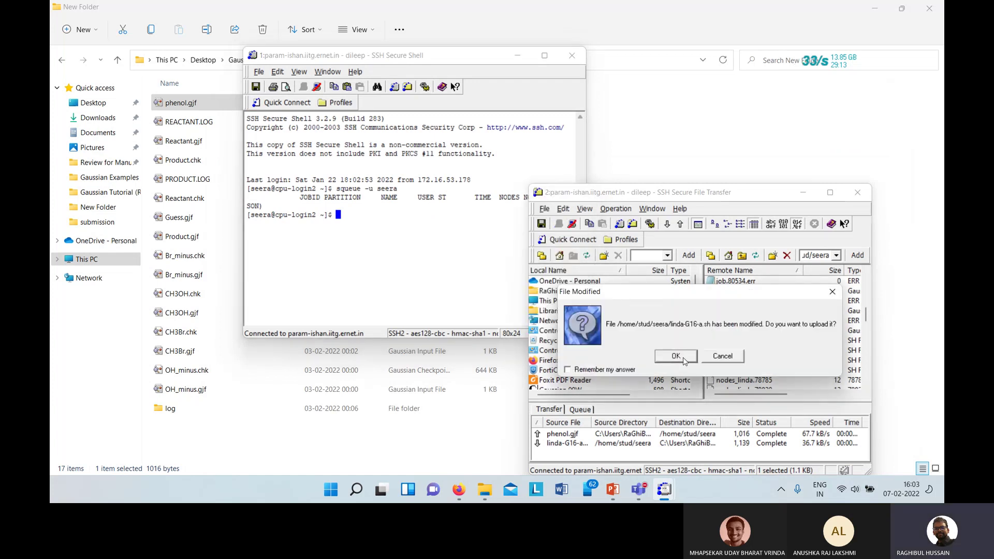
{"action": "left_click", "coordinate": [682, 357]}
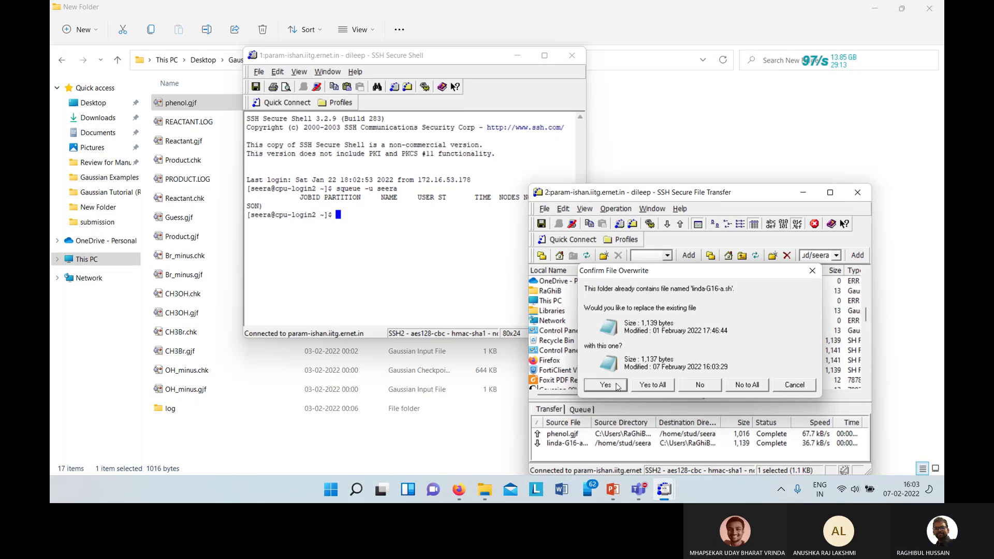
{"action": "left_click", "coordinate": [600, 386]}
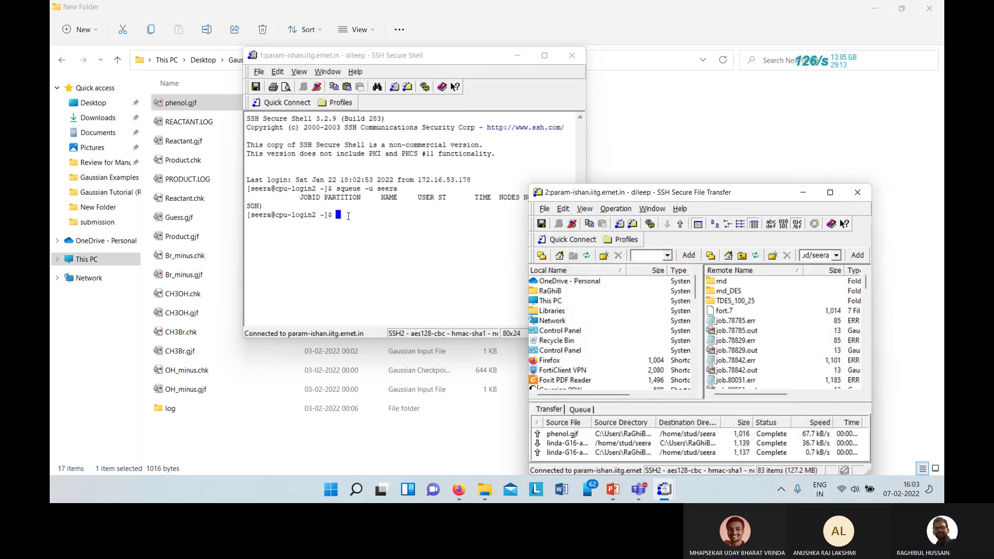
Step: Reopen linda-G16-a.sh from the remote file list to check its job name and JobFile entries, and close it
{"action": "scroll", "coordinate": [722, 343], "scroll_direction": "down", "scroll_amount": 5}
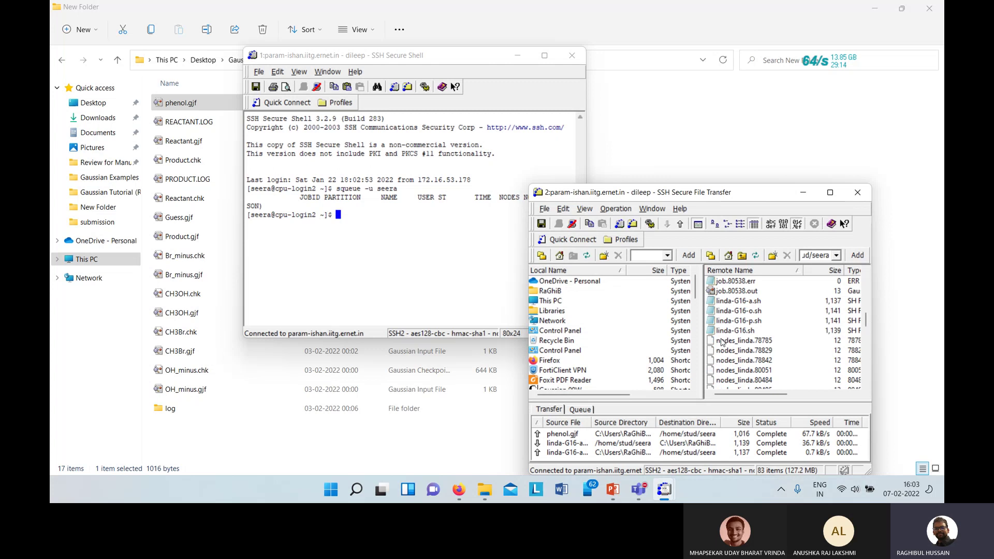
{"action": "left_click", "coordinate": [744, 301]}
{"action": "double_click", "coordinate": [744, 302]}
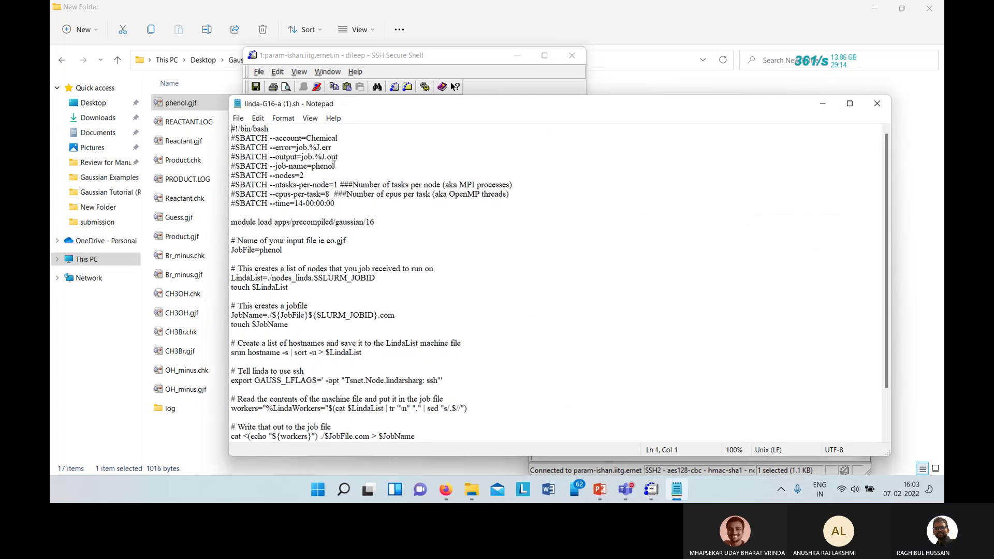
{"action": "left_click", "coordinate": [877, 103]}
Step: Submit the phenol job from the SSH Secure Shell terminal with sbatch linda-G16-a.sh
{"action": "left_click", "coordinate": [395, 213]}
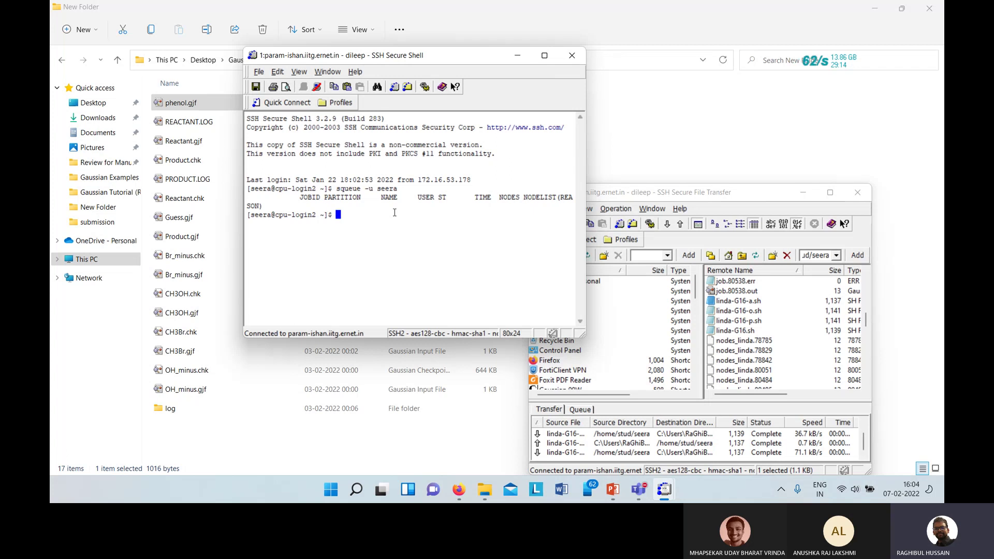
{"action": "type", "text": "sbatch lind"}
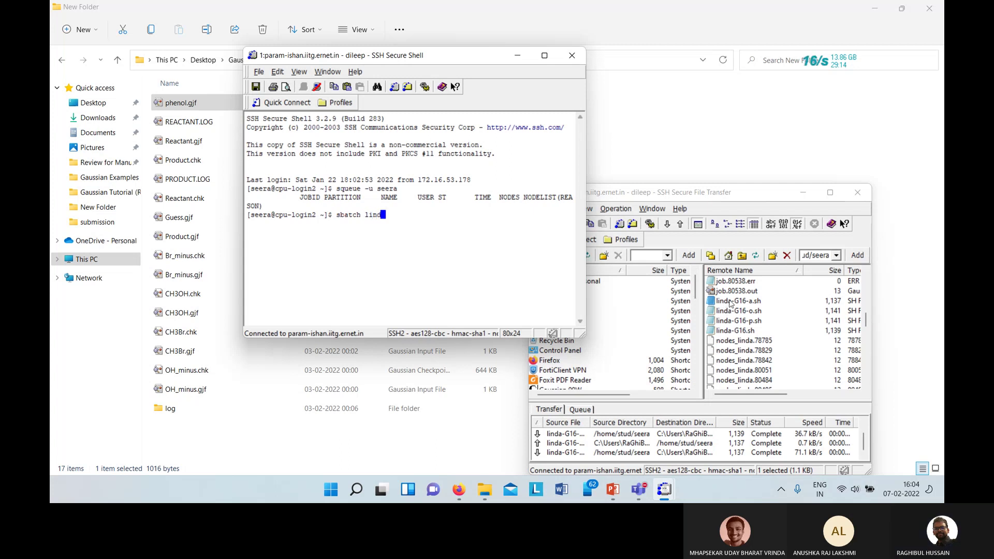
{"action": "type", "text": "a-G16-a.sh"}
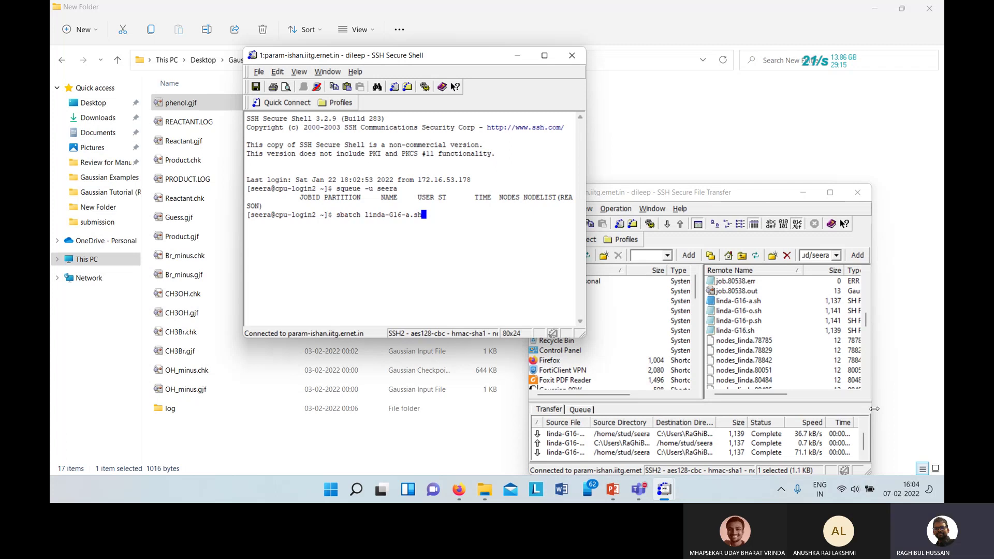
{"action": "key", "text": "Return"}
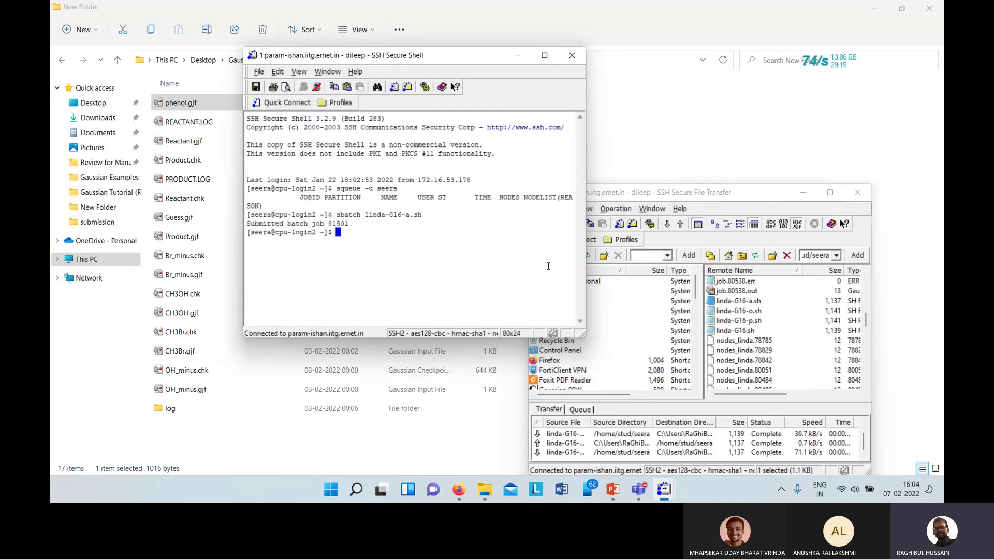
Step: Check the status of the submitted job with squeue -u and the login username
{"action": "key", "text": "Up"}
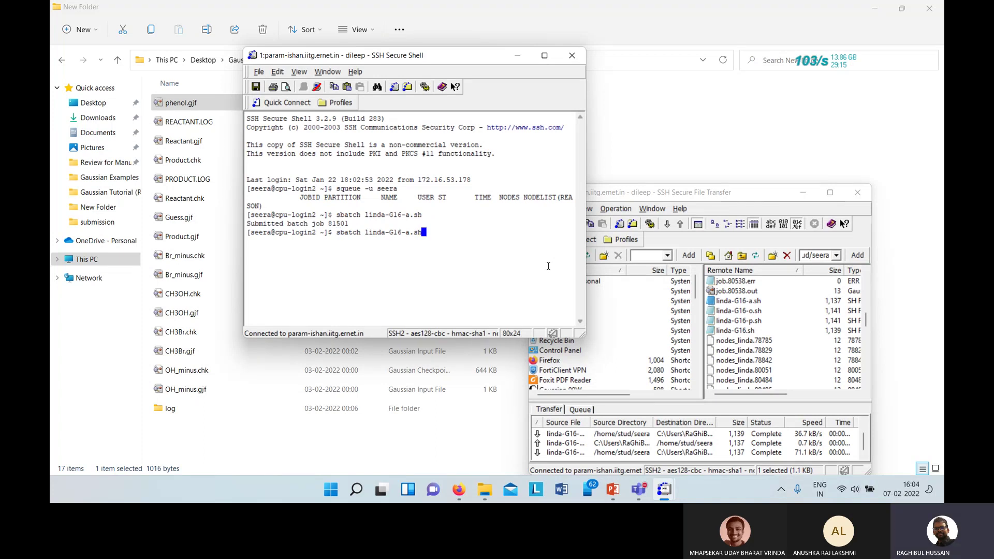
{"action": "key", "text": "Up"}
{"action": "key", "text": "Down"}
{"action": "key", "text": "Down"}
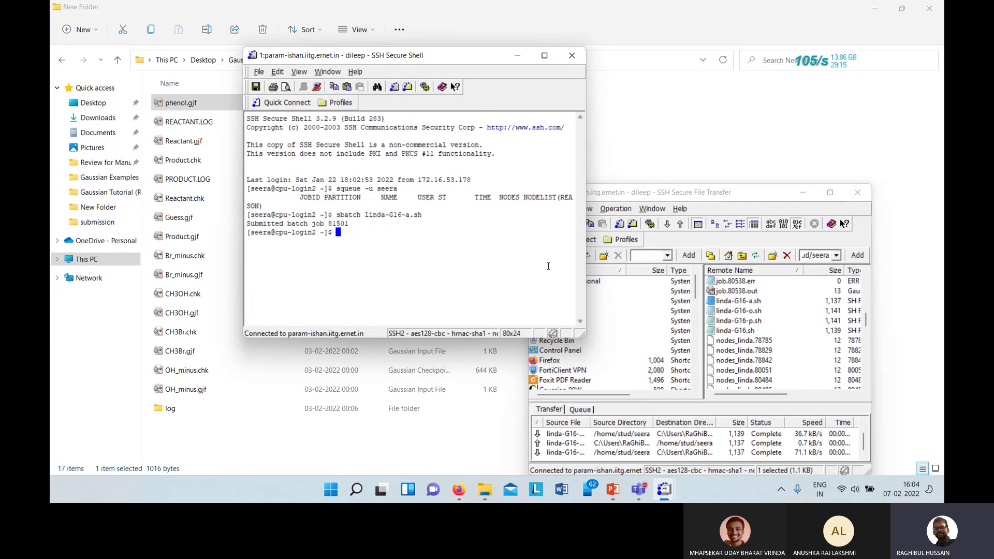
{"action": "type", "text": "s"}
{"action": "type", "text": "q"}
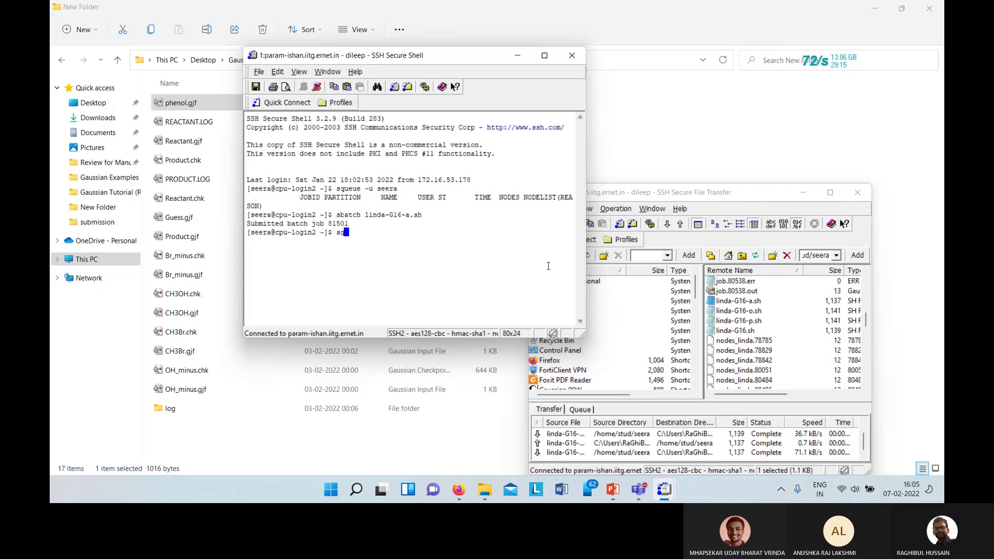
{"action": "type", "text": "ueue -u"}
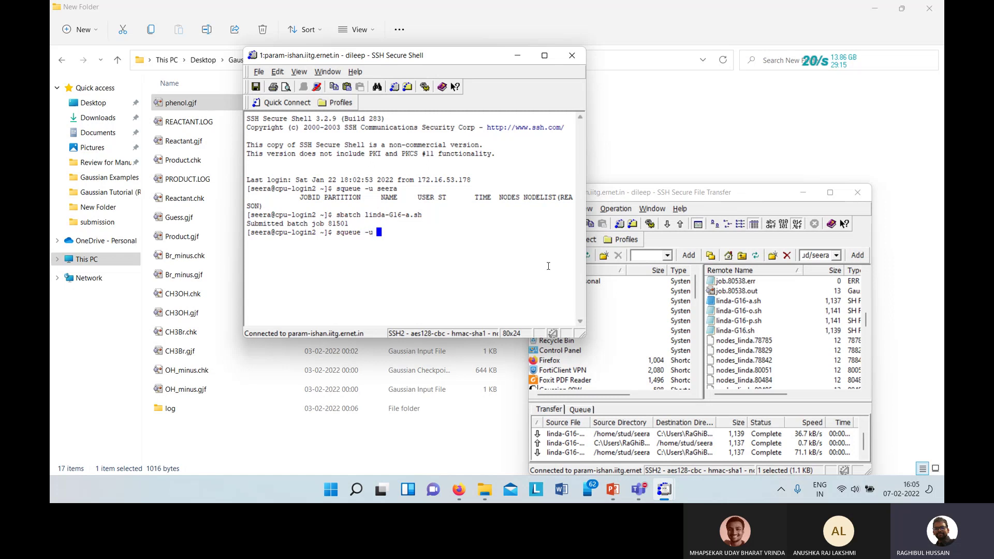
{"action": "type", "text": " seera"}
{"action": "key", "text": "Return"}
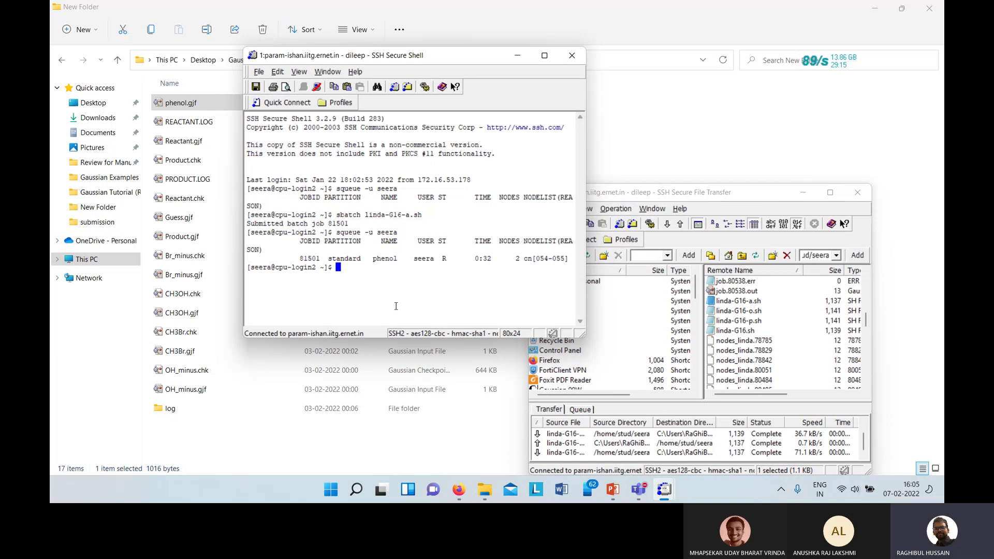
Step: Maximize the terminal window and repeat the squeue query to see the job's progress
{"action": "left_click", "coordinate": [545, 56]}
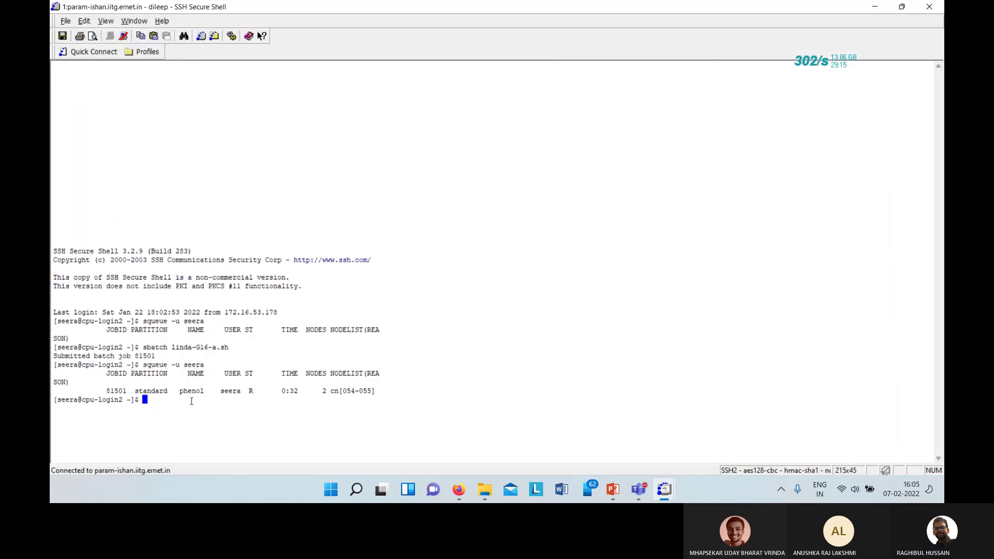
{"action": "key", "text": "Up"}
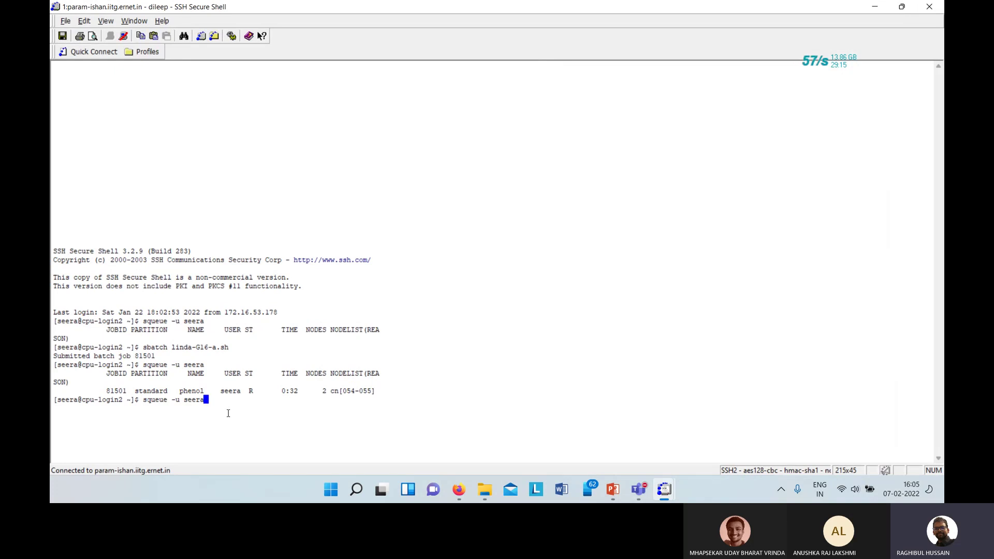
{"action": "key", "text": "Return"}
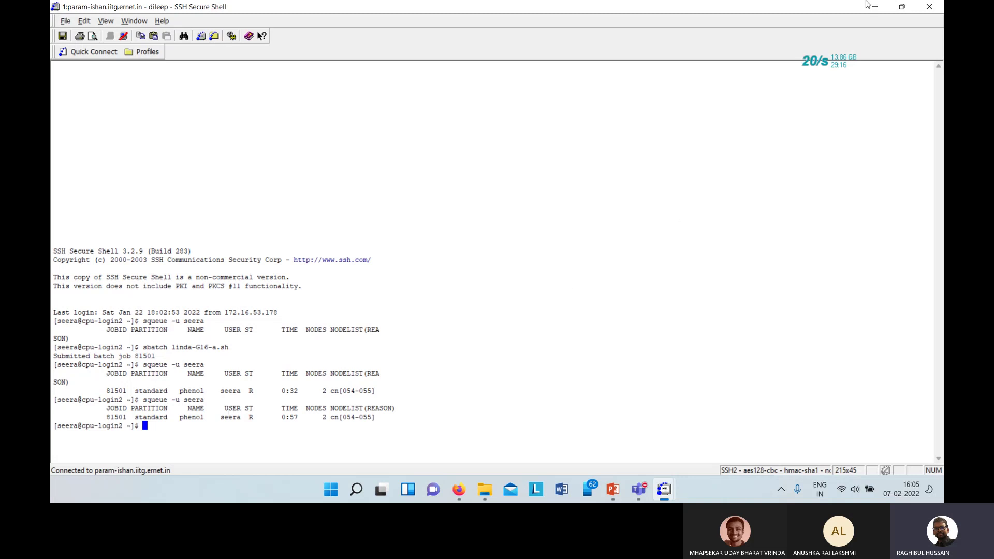
Step: Restore the terminal window to its smaller size and try to create a directory named after a participant with mk dir
{"action": "mouse_move", "coordinate": [902, 10]}
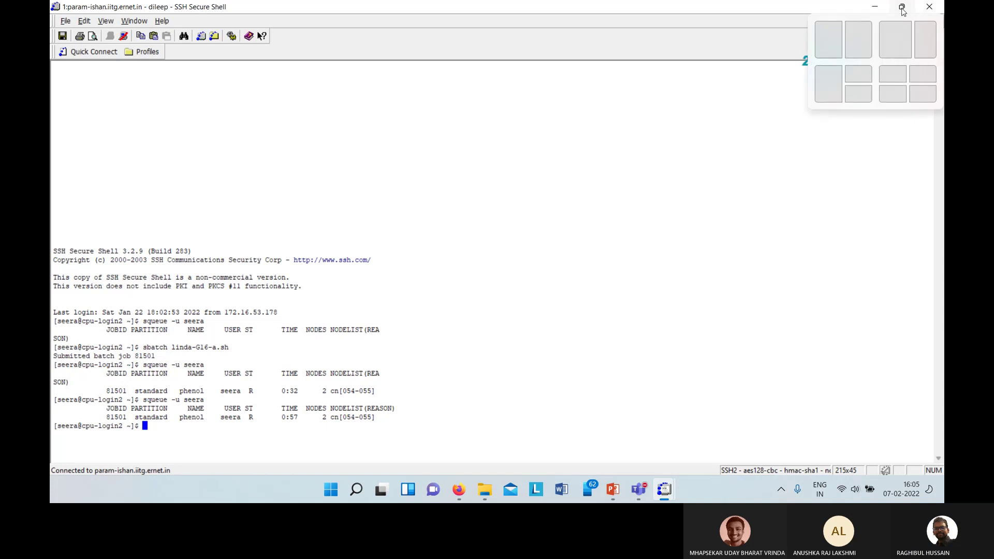
{"action": "left_click", "coordinate": [902, 7]}
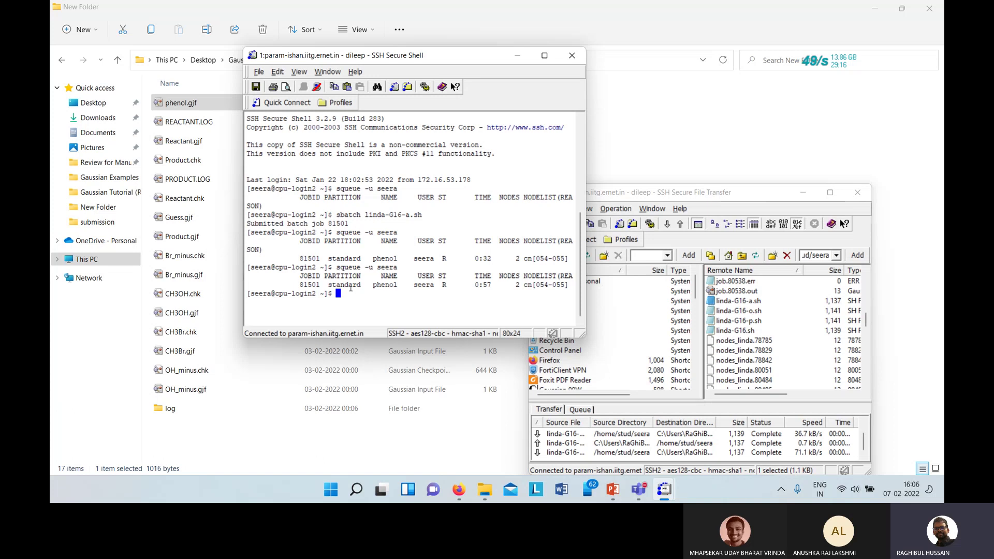
{"action": "type", "text": "mk dir "}
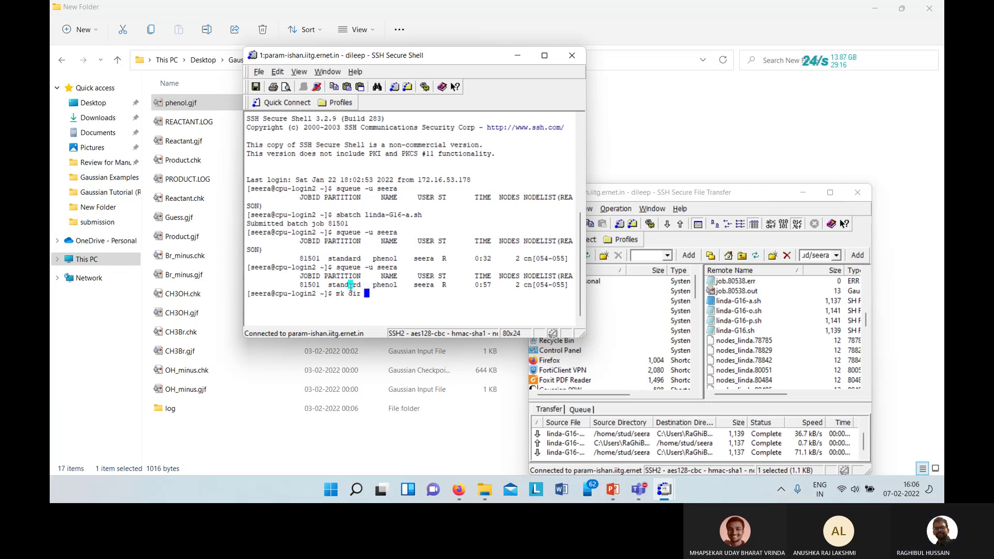
{"action": "type", "text": "uda"}
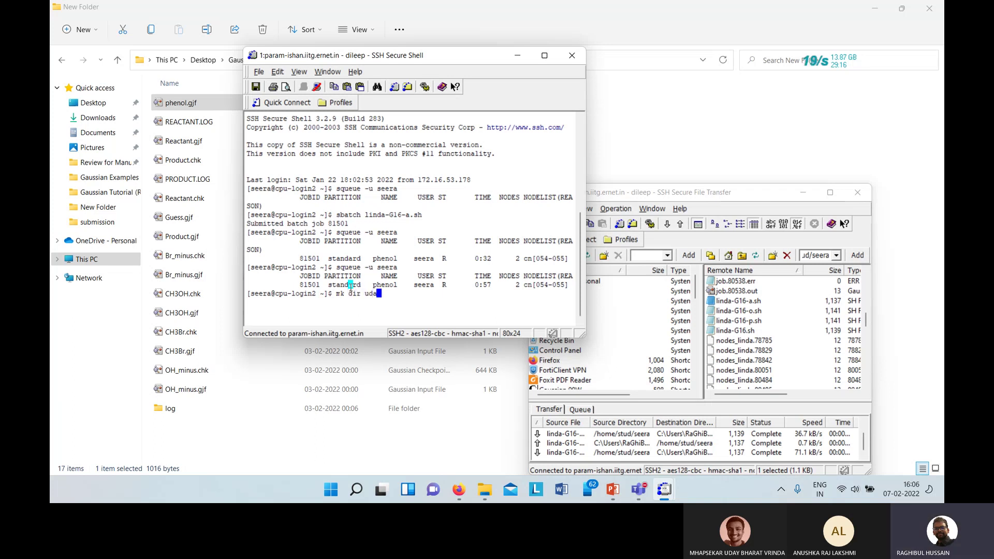
{"action": "type", "text": "u"}
{"action": "key", "text": "BackSpace"}
{"action": "type", "text": "y"}
{"action": "key", "text": "Return"}
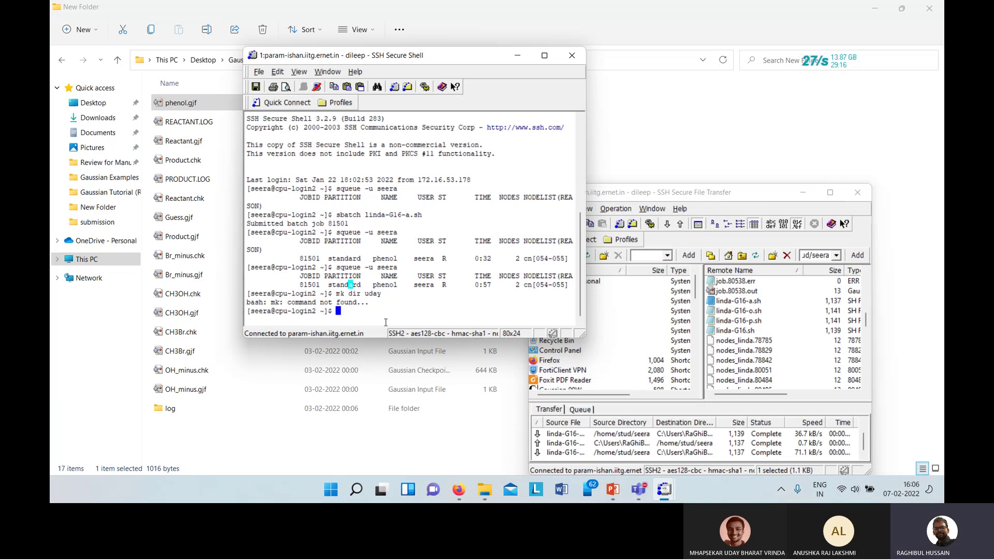
Step: Discard the partly entered mk command and rerun the squeue -u query twice to check whether the phenol job is still running
{"action": "type", "text": "mk"}
{"action": "key", "text": "BackSpace"}
{"action": "key", "text": "BackSpace"}
{"action": "key", "text": "Up"}
{"action": "key", "text": "Up"}
{"action": "key", "text": "Return"}
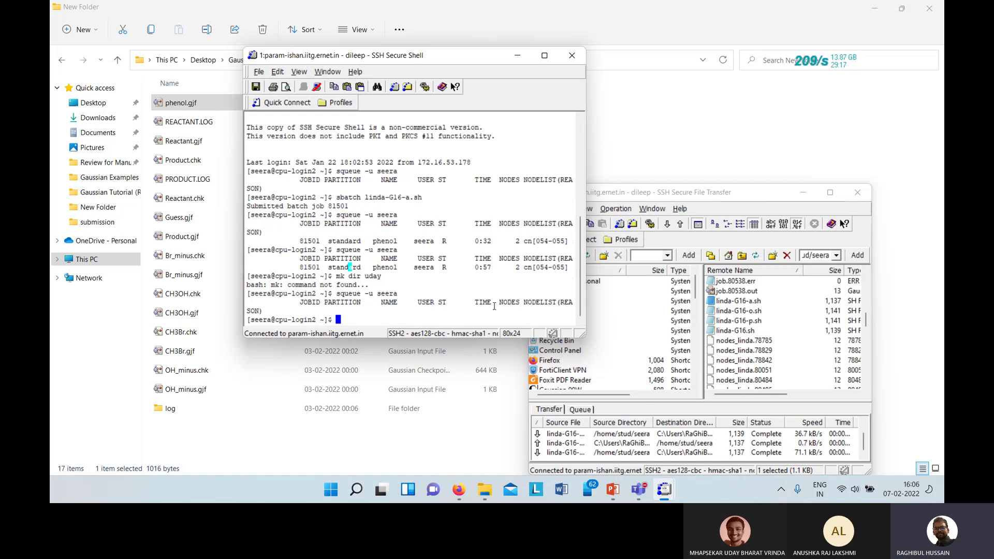
{"action": "key", "text": "Up"}
{"action": "key", "text": "Return"}
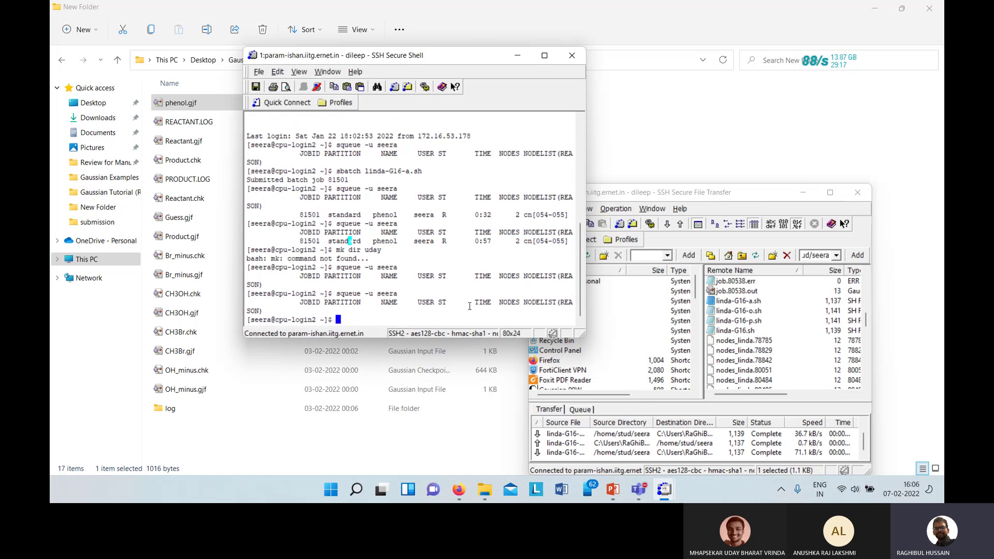
Step: Refresh the remote file list and look over the job's files phenol.com, phenol.chk, phenol.log and phenol81501.com
{"action": "left_click", "coordinate": [756, 255]}
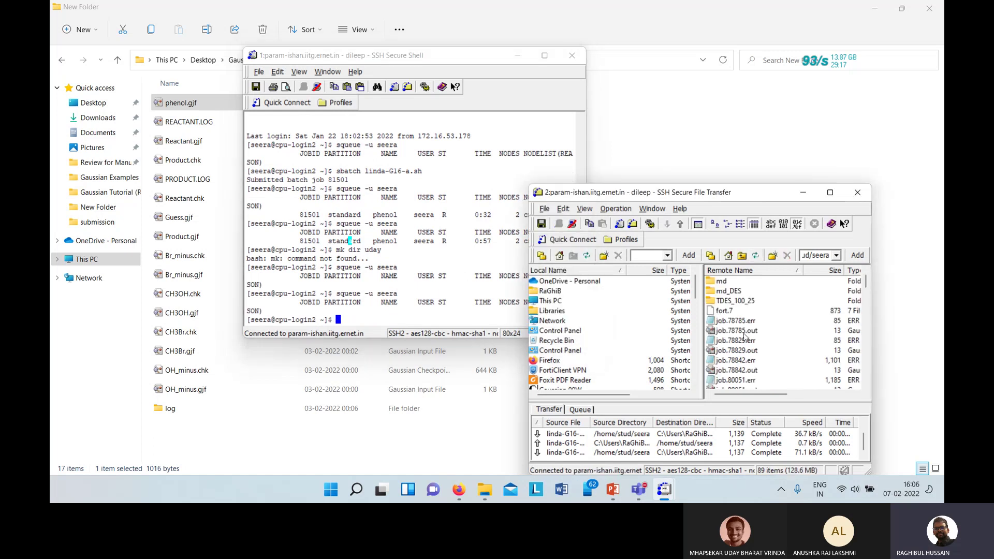
{"action": "scroll", "coordinate": [744, 337], "scroll_direction": "down", "scroll_amount": 12}
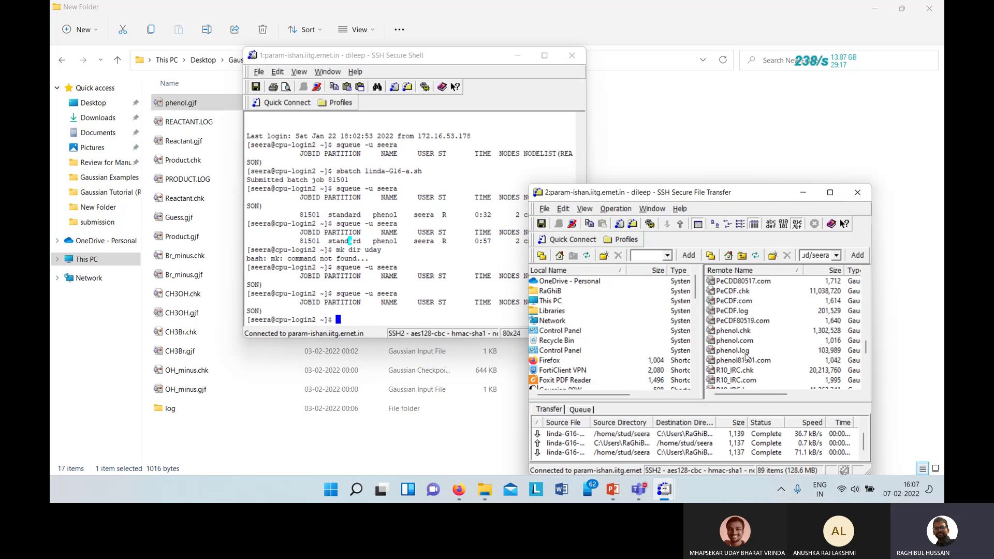
{"action": "left_click", "coordinate": [744, 342]}
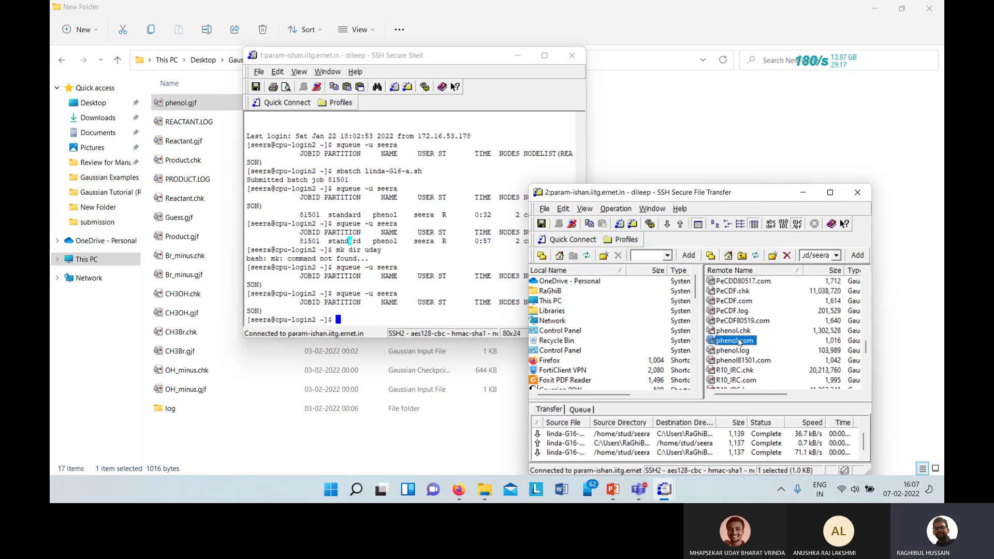
{"action": "left_click", "coordinate": [735, 333]}
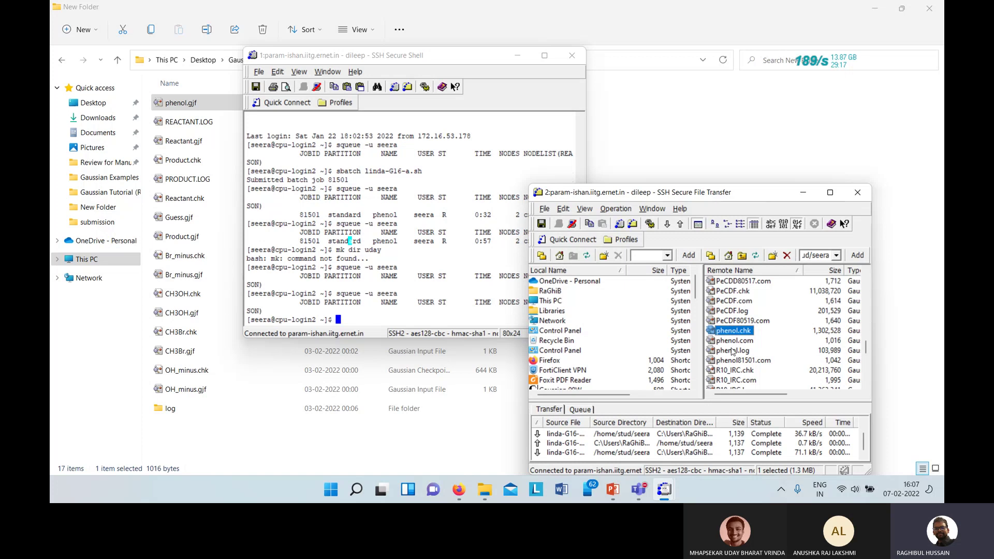
{"action": "left_click", "coordinate": [732, 352]}
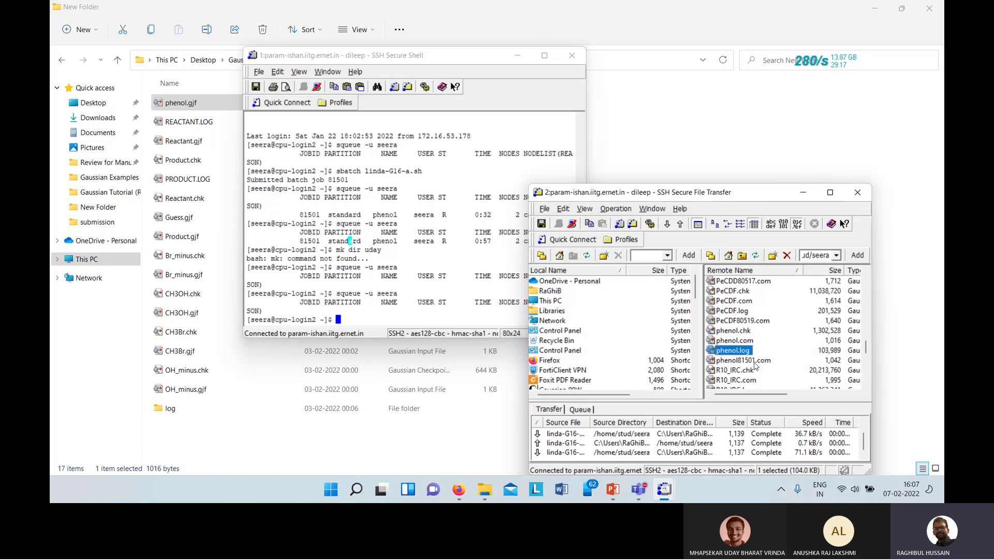
{"action": "left_click", "coordinate": [753, 363]}
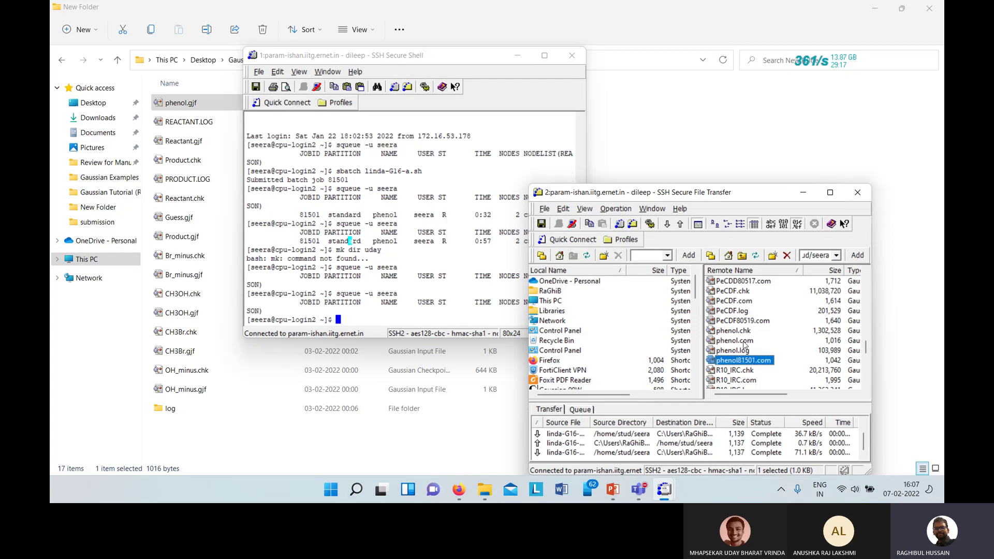
Step: Open phenol.log from the cluster in GaussView, rotate the molecule, and check the optimization convergence in the calculation summary
{"action": "double_click", "coordinate": [738, 351]}
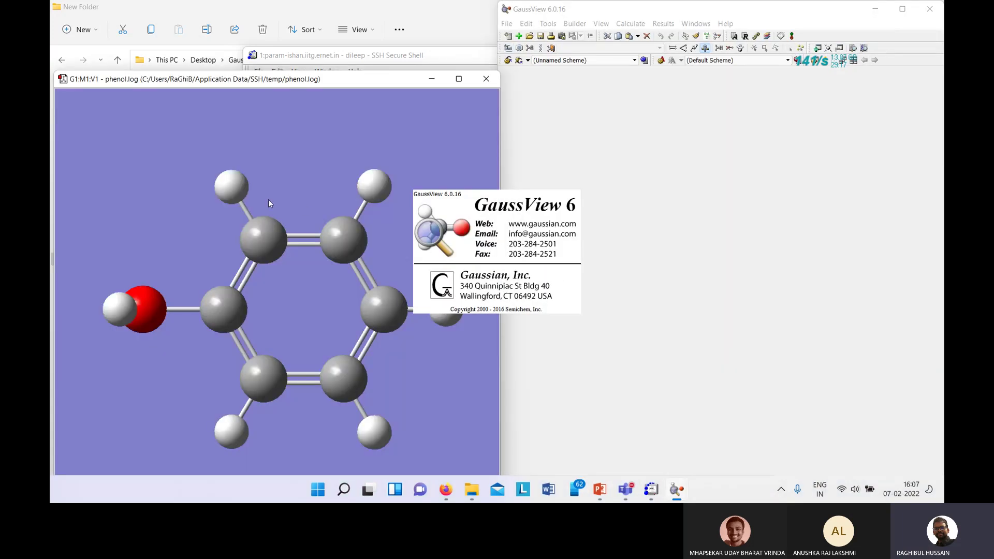
{"action": "mouse_move", "coordinate": [268, 200]}
{"action": "left_mouse_down"}
{"action": "mouse_move", "coordinate": [273, 241]}
{"action": "mouse_move", "coordinate": [303, 219]}
{"action": "mouse_move", "coordinate": [266, 200]}
{"action": "mouse_move", "coordinate": [287, 203]}
{"action": "left_mouse_up"}
{"action": "right_click", "coordinate": [195, 225]}
{"action": "mouse_move", "coordinate": [244, 296]}
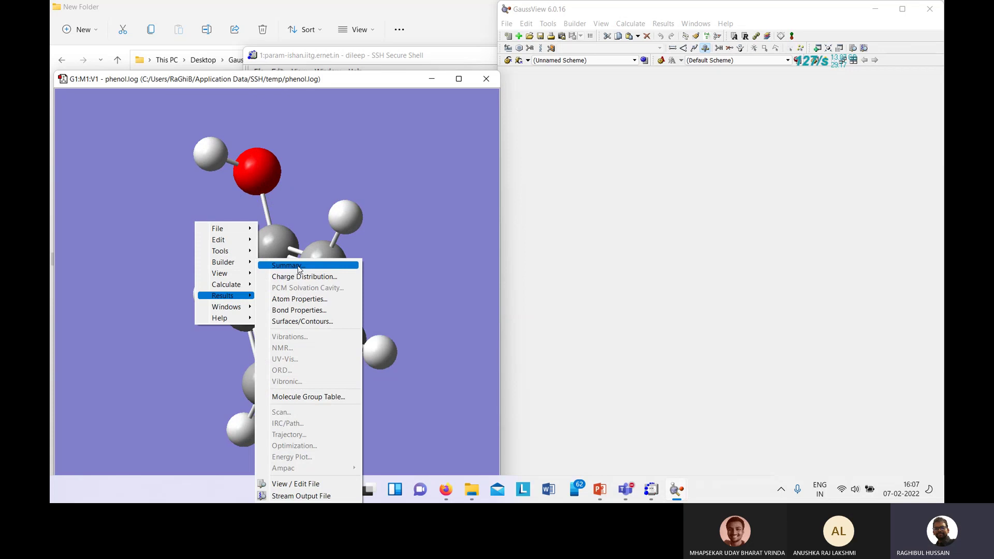
{"action": "left_click", "coordinate": [298, 266]}
{"action": "left_click", "coordinate": [596, 198]}
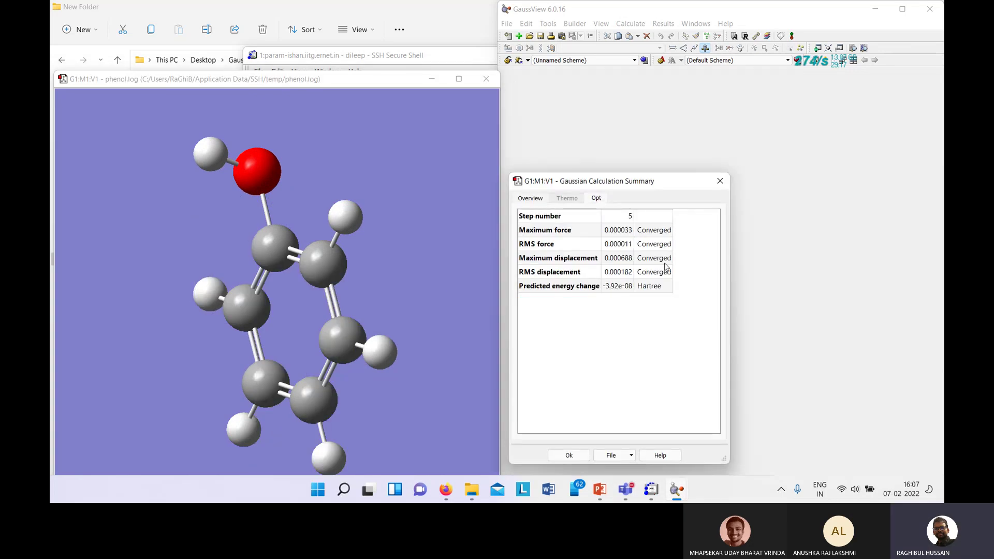
{"action": "left_click_drag", "start_coordinate": [607, 185], "coordinate": [427, 223]}
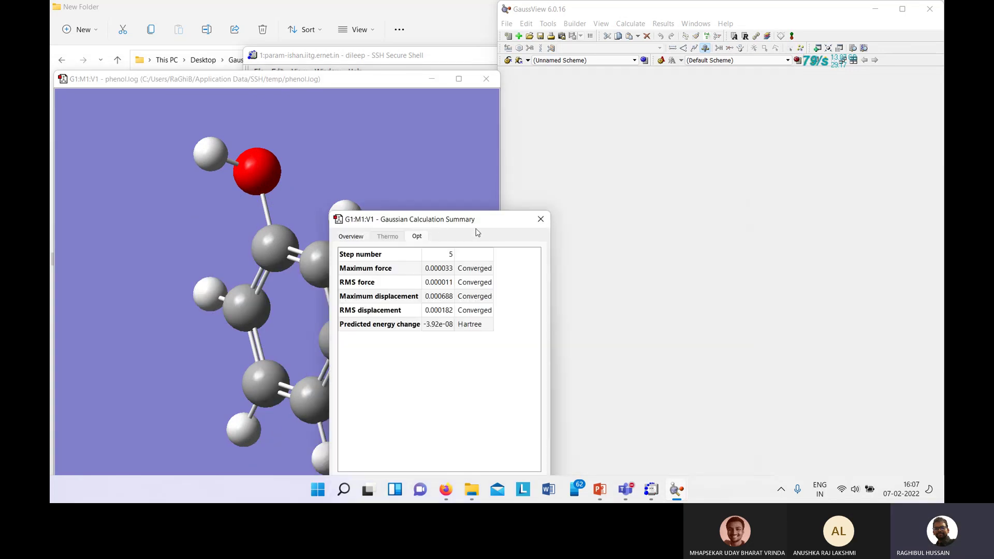
Step: Close the phenol.log model, the SSH terminal, GaussView, the file transfer window and the New Folder window
{"action": "left_click", "coordinate": [485, 81]}
{"action": "left_click", "coordinate": [467, 57]}
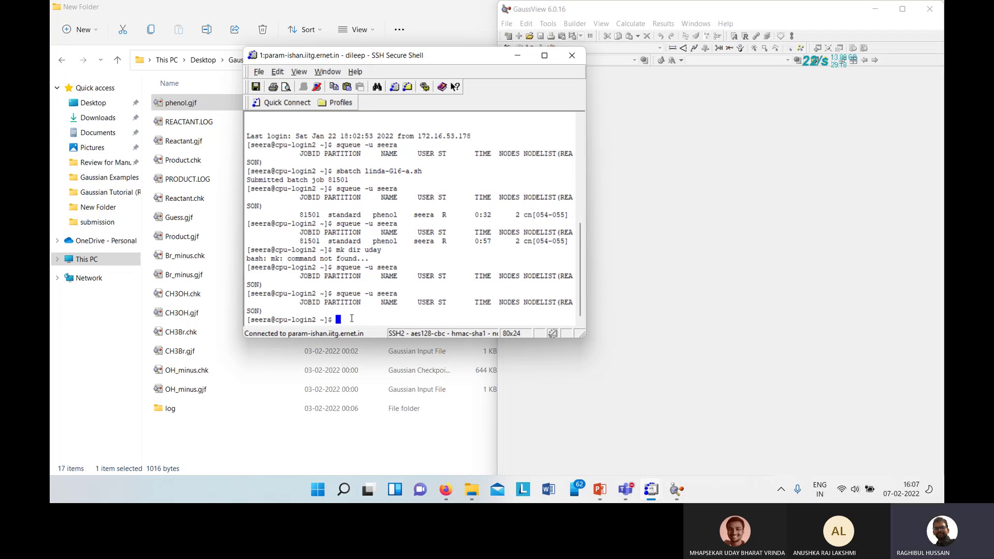
{"action": "left_click", "coordinate": [571, 54]}
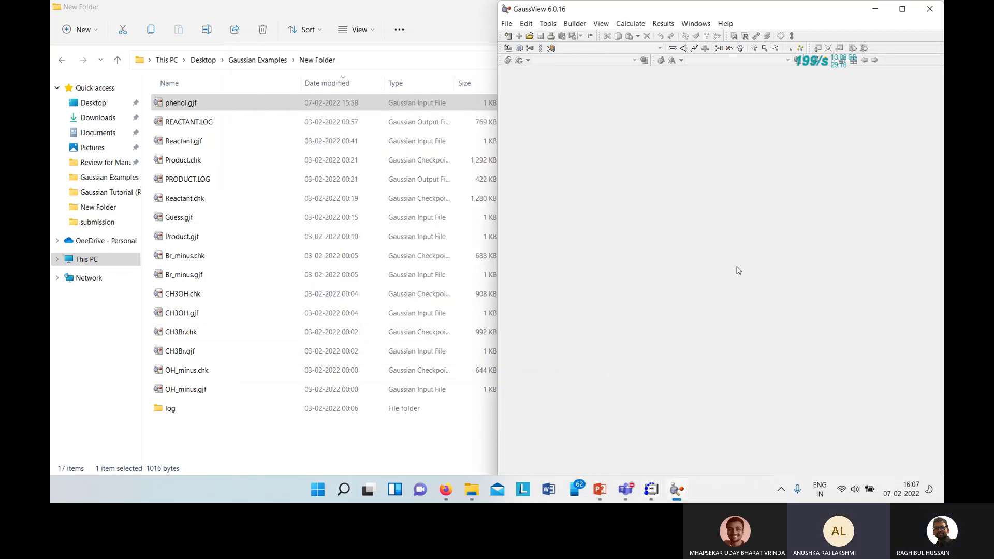
{"action": "left_click", "coordinate": [936, 14]}
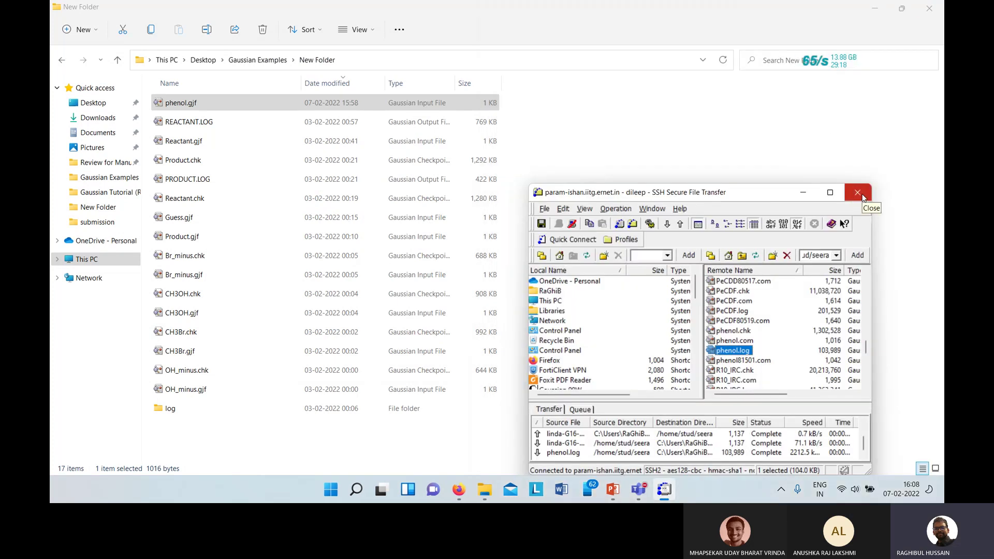
{"action": "left_click", "coordinate": [857, 193]}
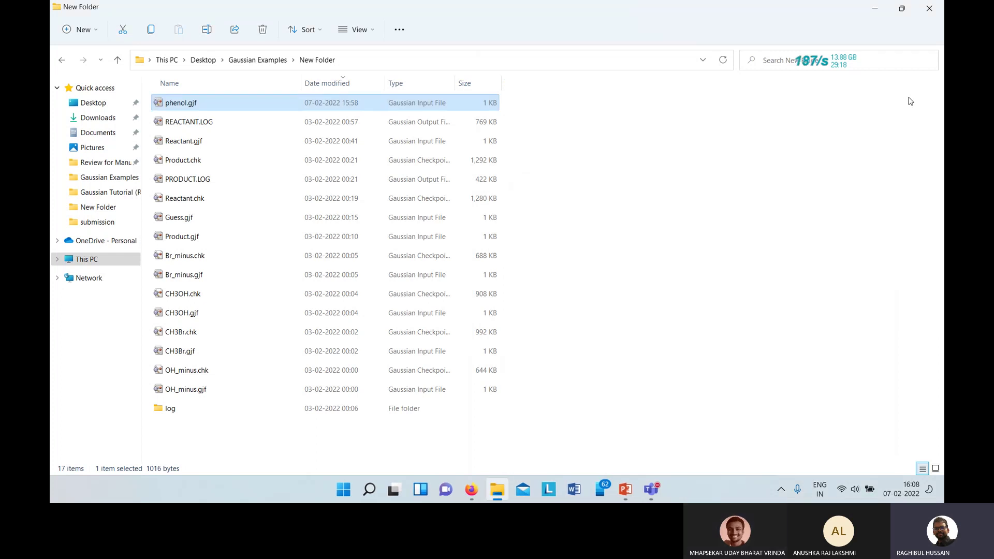
{"action": "left_click", "coordinate": [930, 10]}
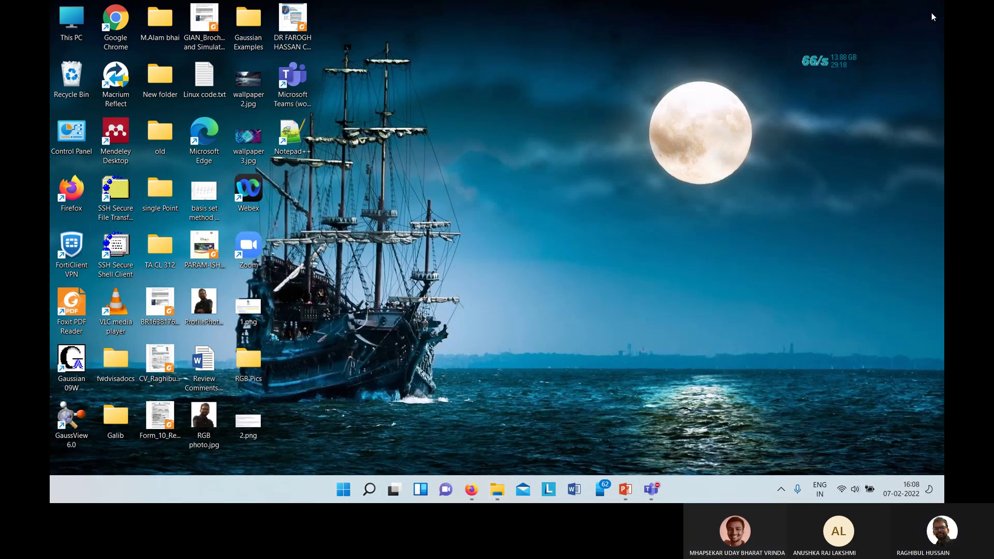
Step: Switch to the Microsoft Teams meeting window and open the additional meeting actions to stop the recording
{"action": "left_click", "coordinate": [701, 162]}
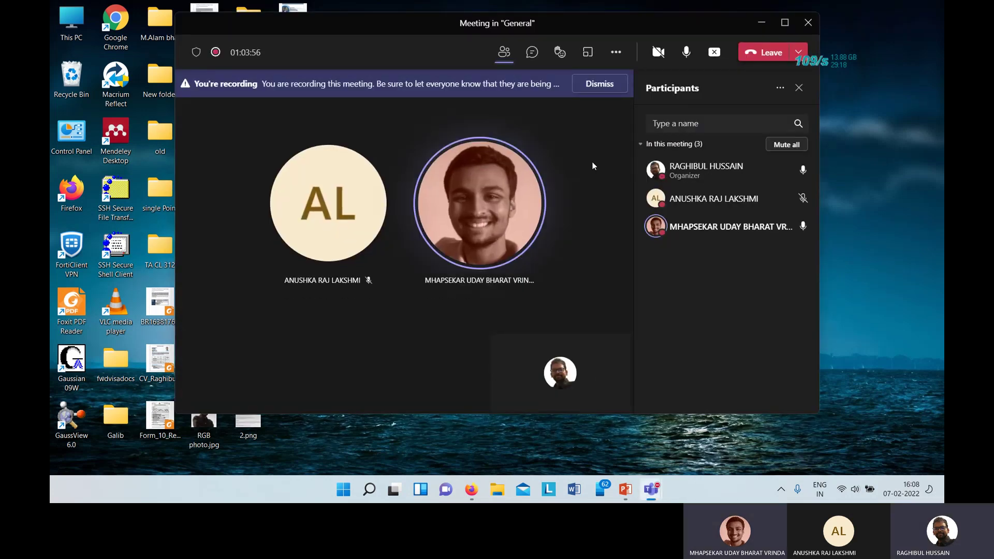
{"action": "left_click", "coordinate": [616, 60]}
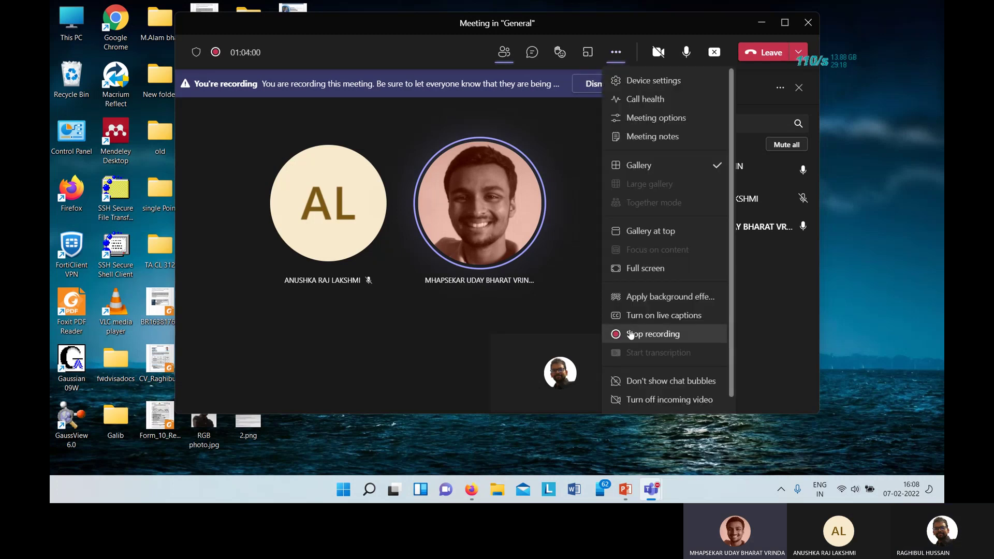